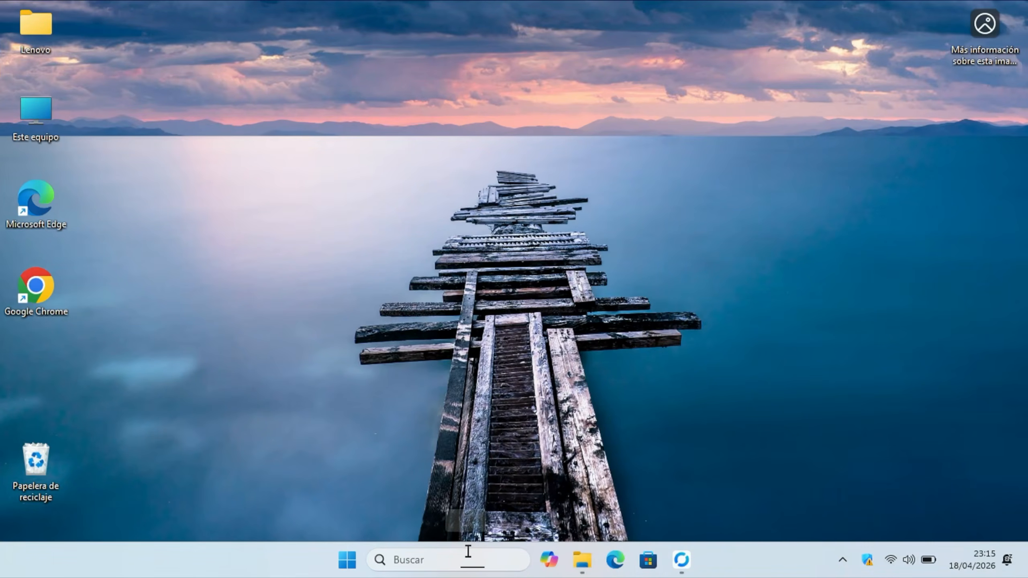
Step: Check the installed Windows version with winver and close its information dialog
{"action": "left_click", "coordinate": [485, 557]}
{"action": "type", "text": "winver"}
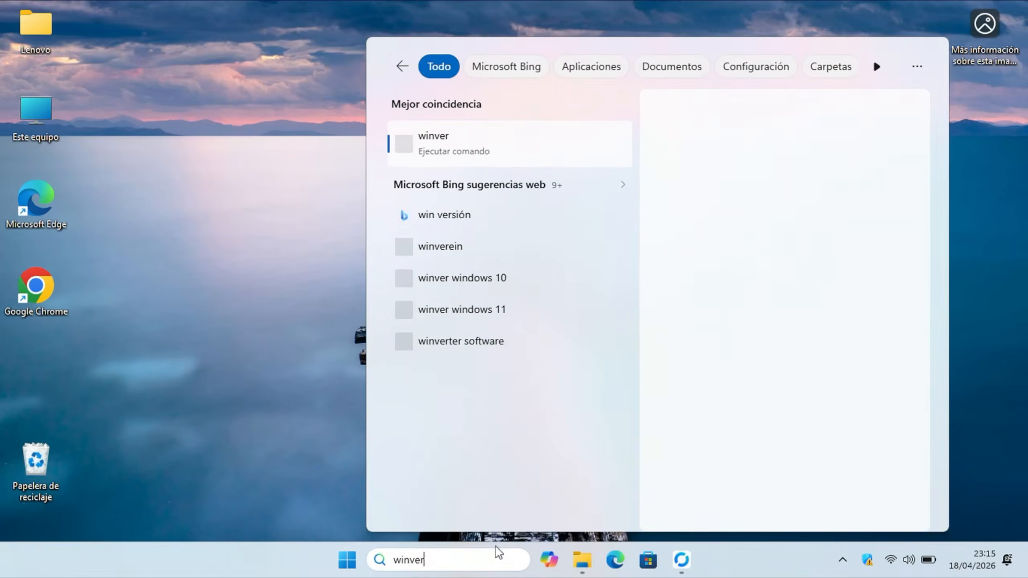
{"action": "key", "text": "Return"}
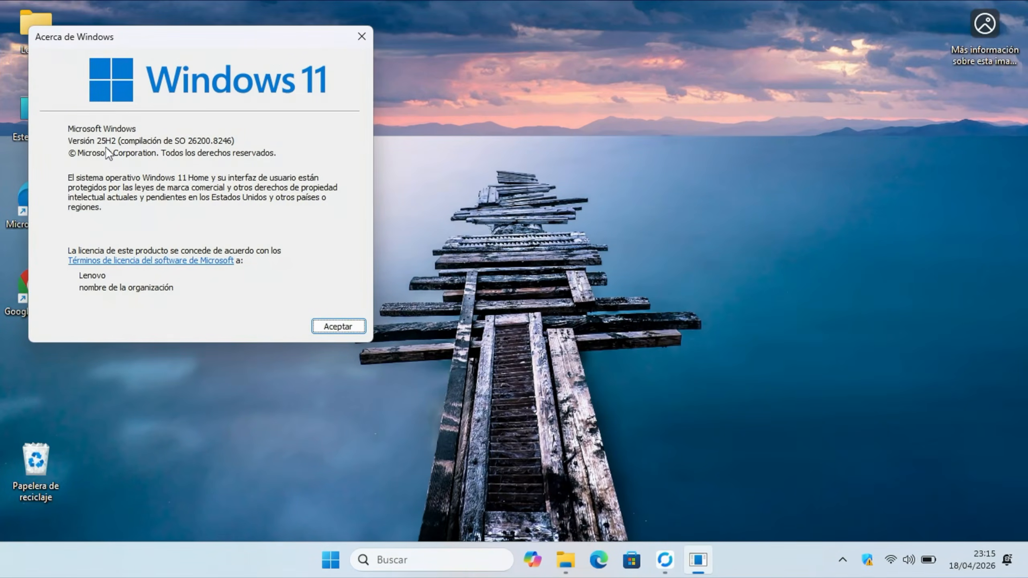
{"action": "left_click", "coordinate": [356, 326]}
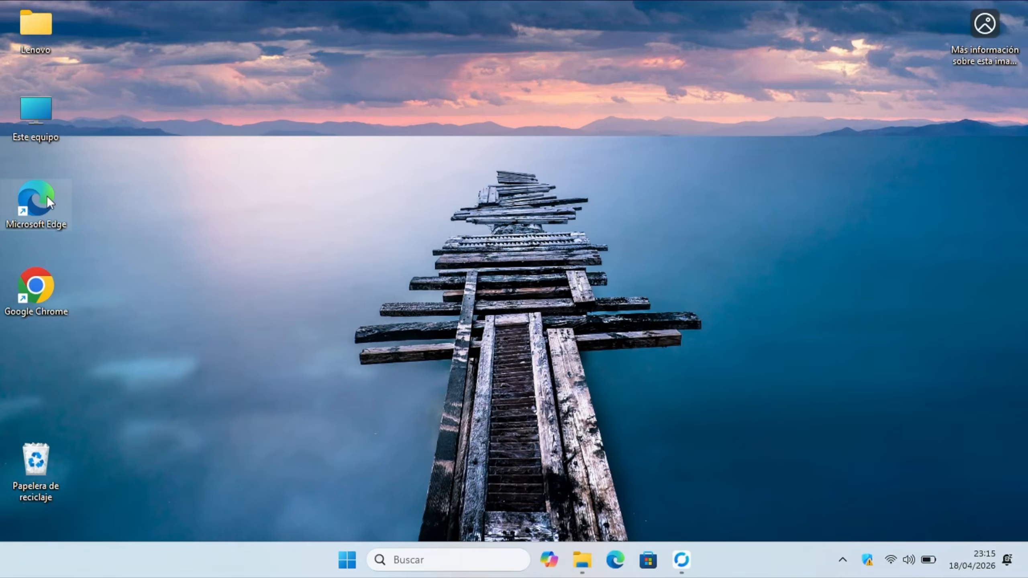
Step: In Microsoft Edge, search for "get reader", open Adobe's Acrobat Reader download page and dismiss the translation offer
{"action": "double_click", "coordinate": [47, 197]}
{"action": "left_click", "coordinate": [284, 39]}
{"action": "type", "text": "get"}
{"action": "key", "text": "Return"}
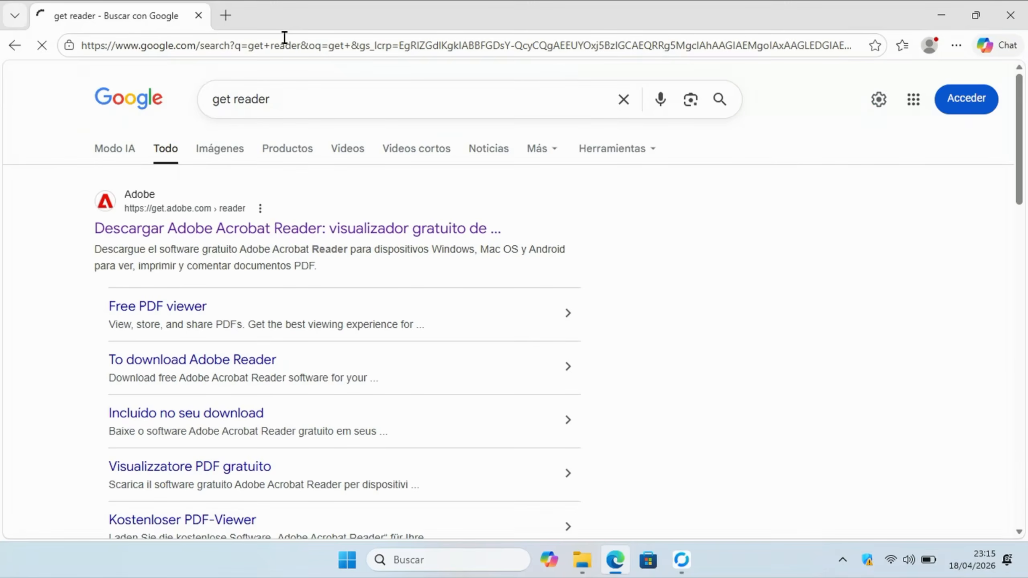
{"action": "left_click", "coordinate": [267, 229]}
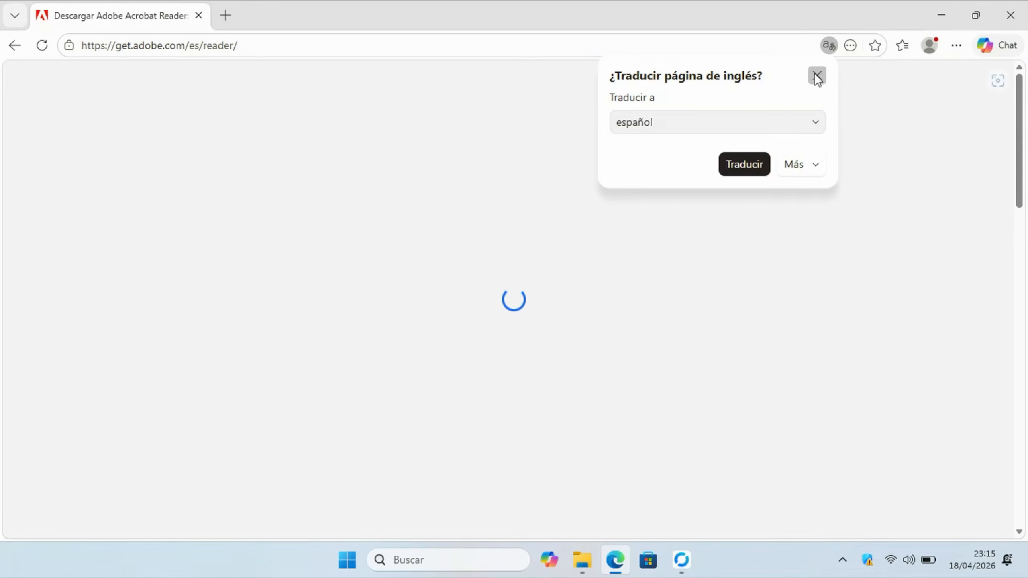
{"action": "left_click", "coordinate": [816, 76]}
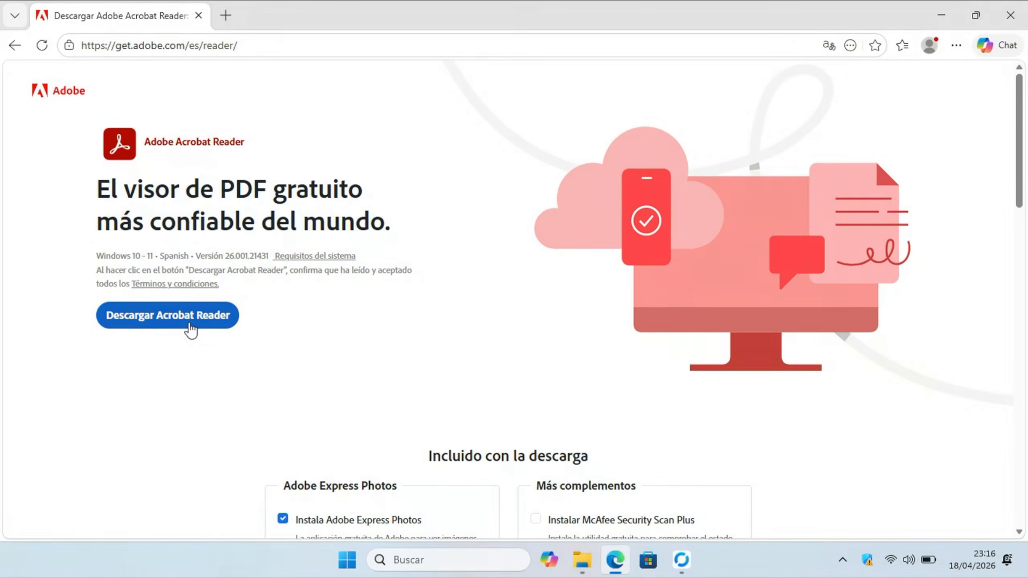
Step: Download Acrobat Reader, try to install it with Reader_es_install.exe, allowing device changes, and finish the installer
{"action": "scroll", "coordinate": [514, 222], "scroll_direction": "down", "scroll_amount": 5}
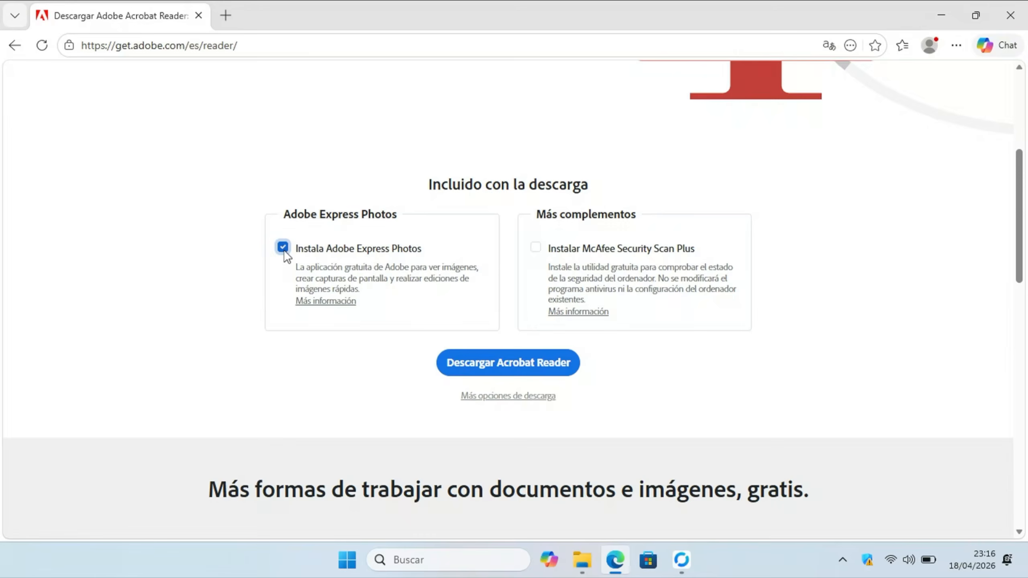
{"action": "left_click", "coordinate": [543, 366]}
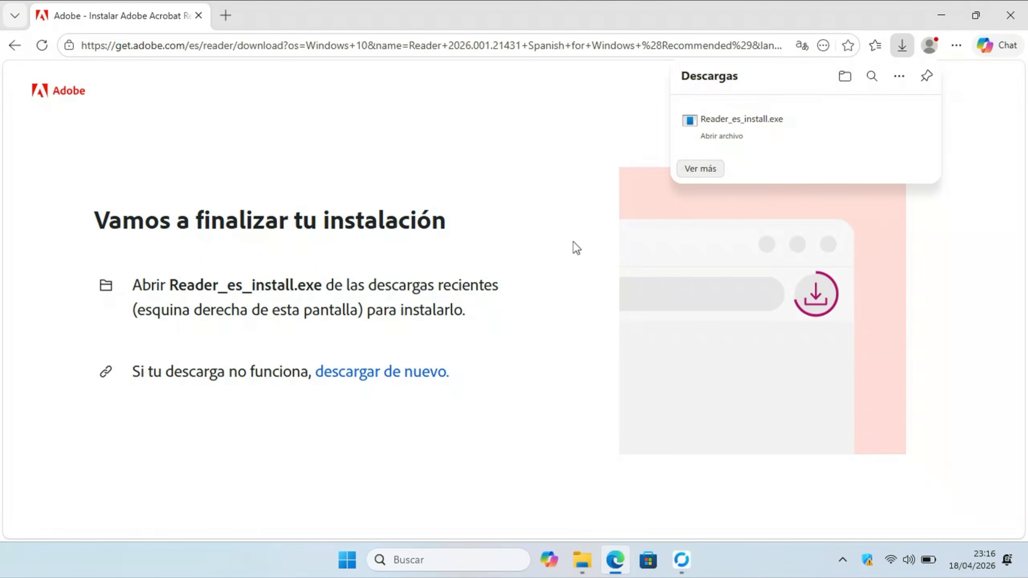
{"action": "left_click", "coordinate": [780, 127]}
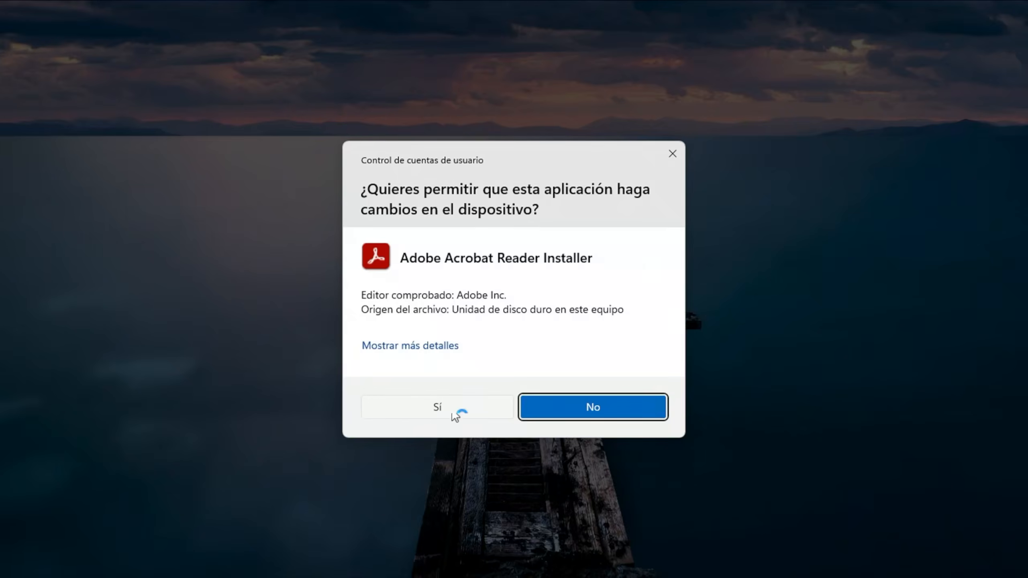
{"action": "left_click", "coordinate": [434, 416]}
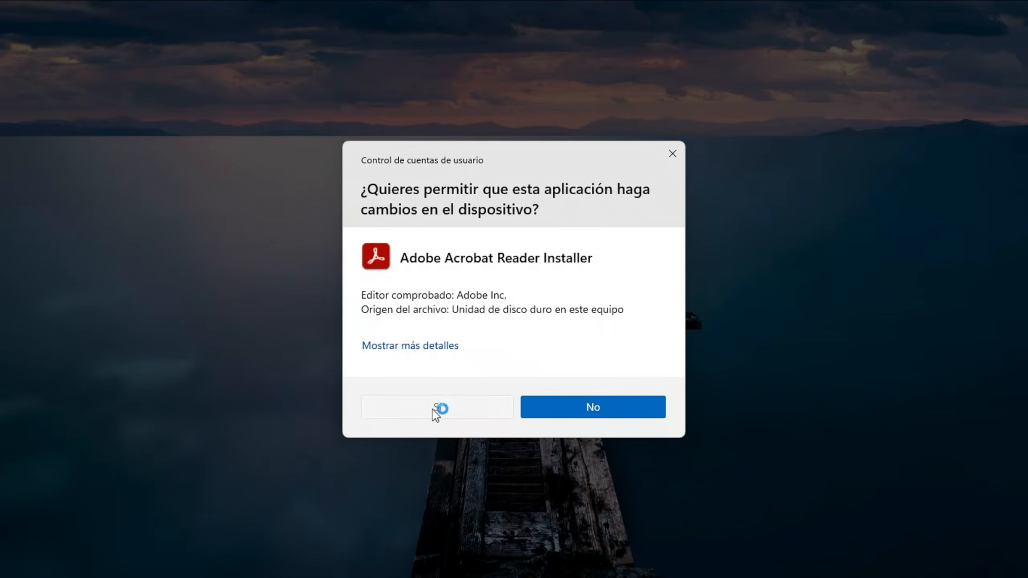
{"action": "left_click", "coordinate": [434, 409]}
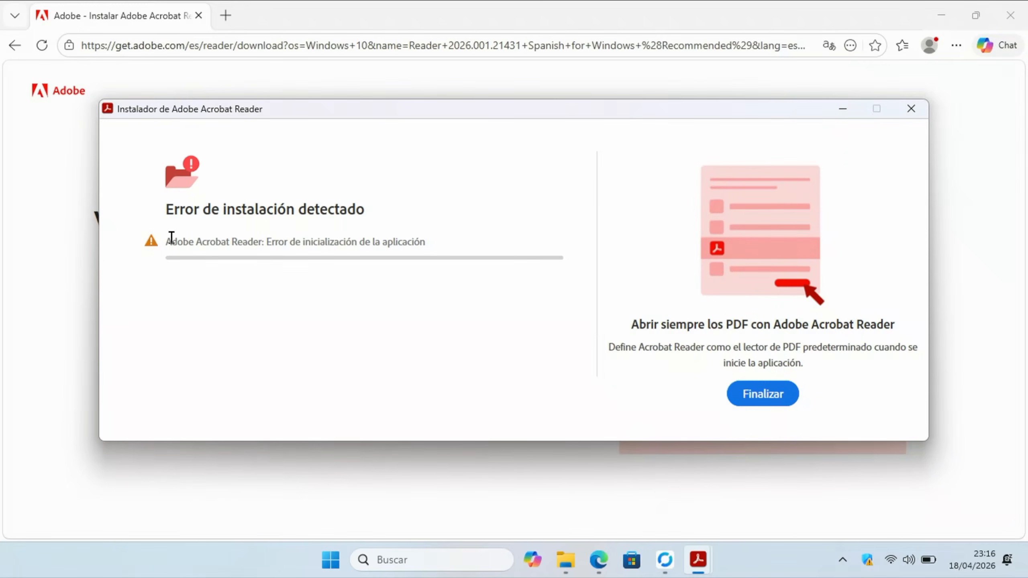
{"action": "left_click", "coordinate": [773, 395]}
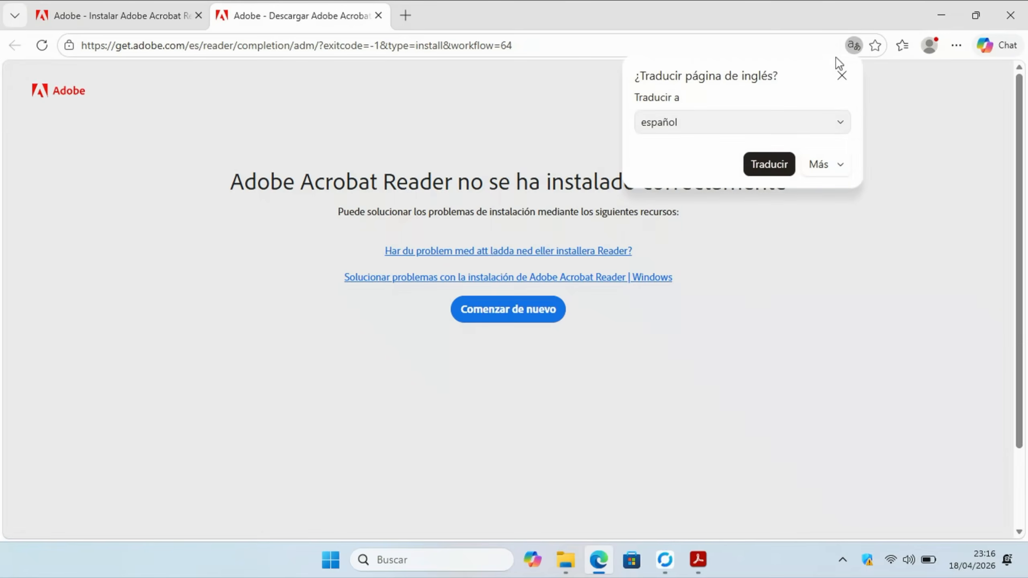
Step: Return to the Reader download page, download the installer again and try running Reader_es_install (1).exe with device changes allowed
{"action": "left_click", "coordinate": [378, 17]}
{"action": "left_click", "coordinate": [14, 44]}
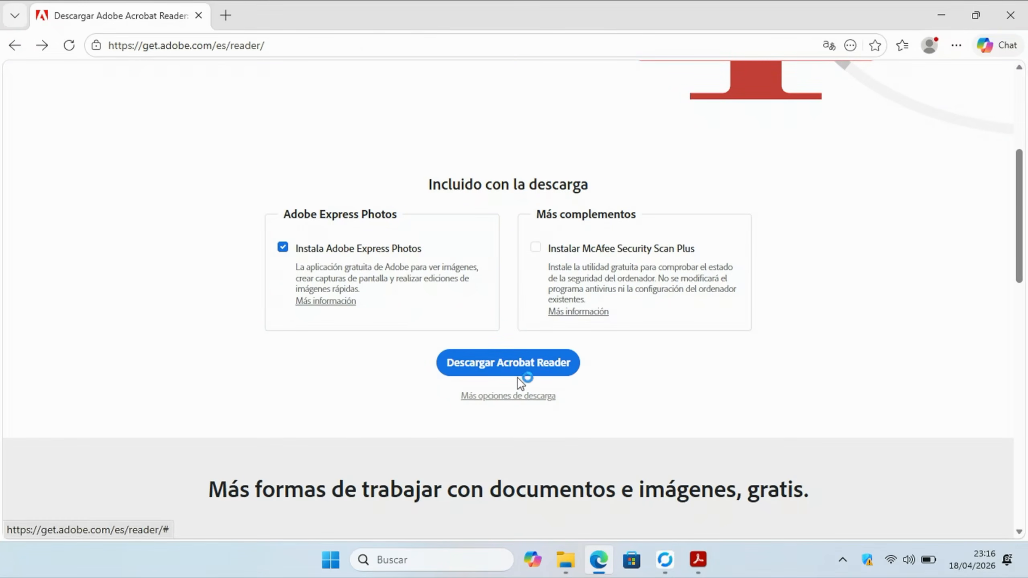
{"action": "left_click", "coordinate": [514, 367]}
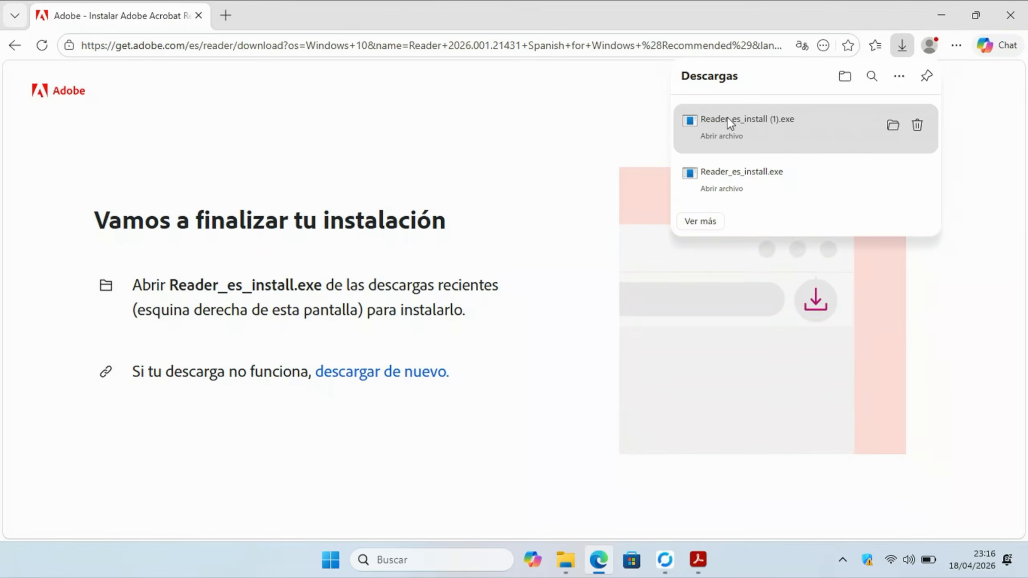
{"action": "left_click", "coordinate": [727, 116]}
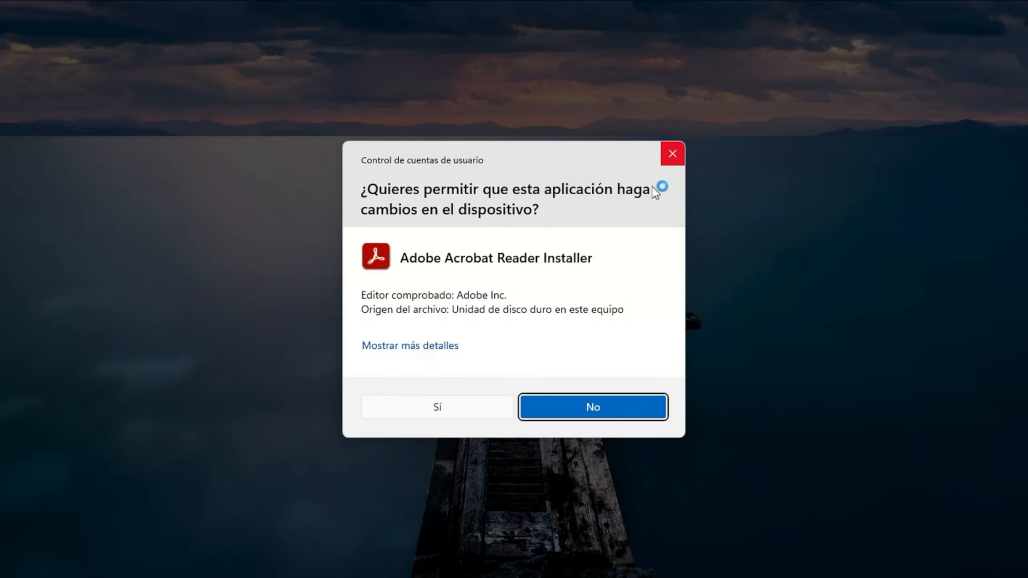
{"action": "left_click", "coordinate": [485, 415]}
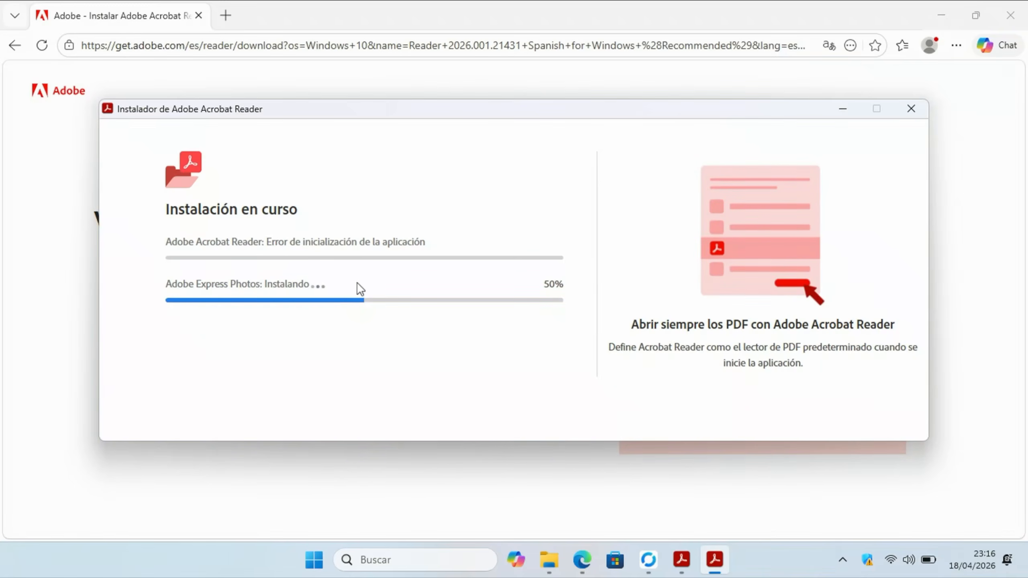
Step: Finish both open Acrobat Reader installer windows and close the browser
{"action": "left_click", "coordinate": [1010, 15]}
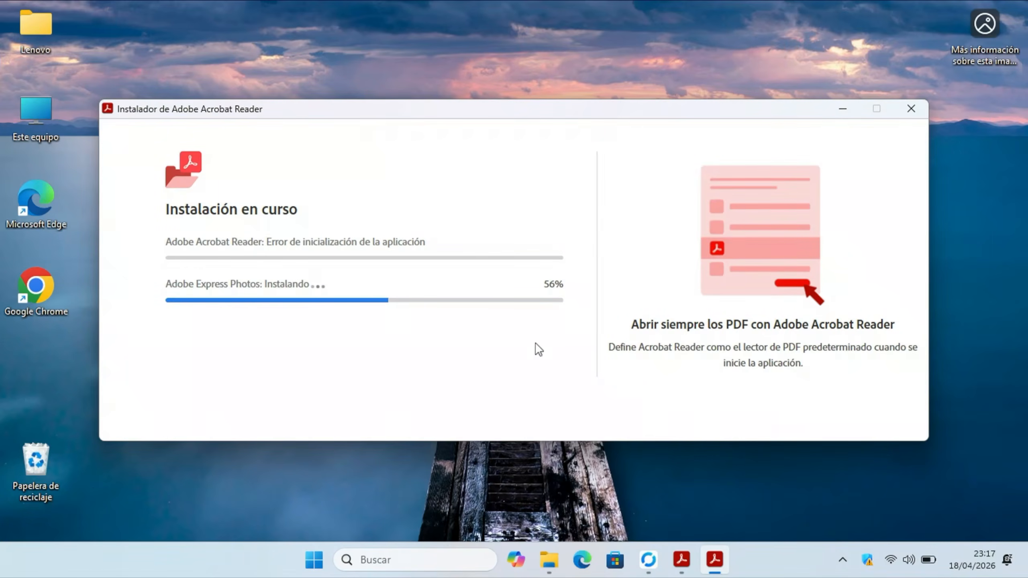
{"action": "left_click", "coordinate": [31, 461]}
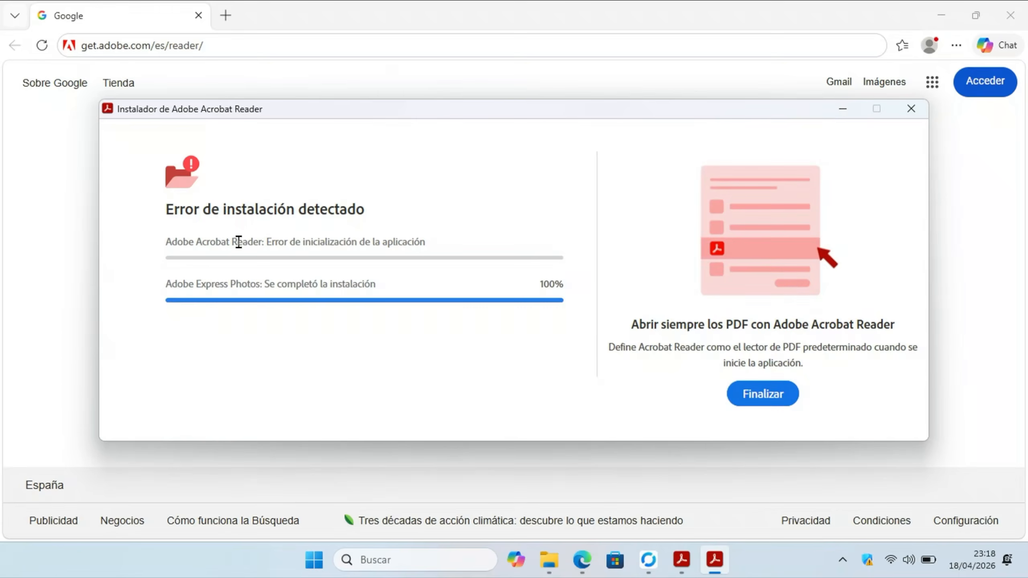
{"action": "left_click", "coordinate": [769, 399]}
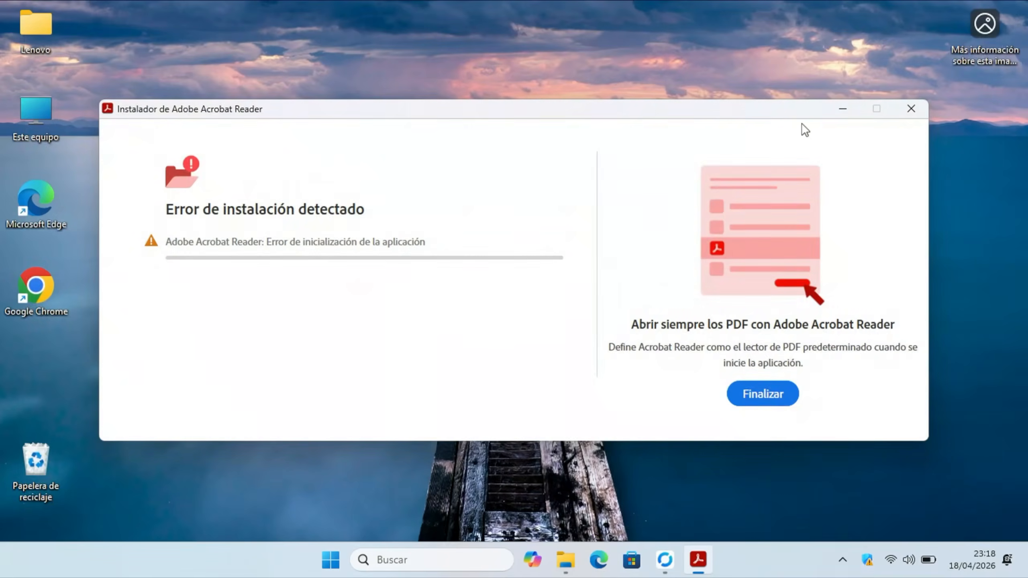
{"action": "left_click", "coordinate": [776, 396]}
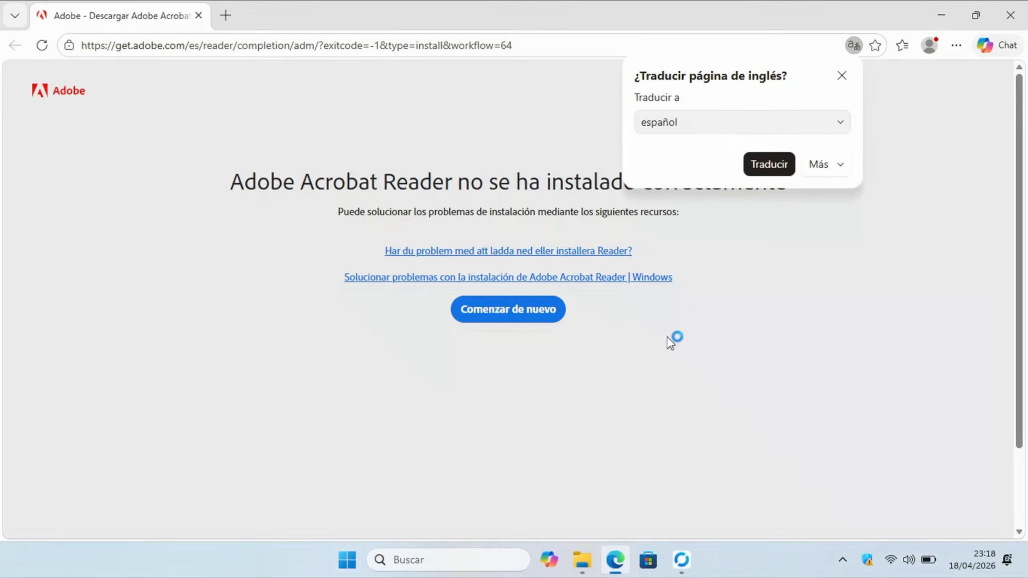
{"action": "left_click", "coordinate": [1015, 12]}
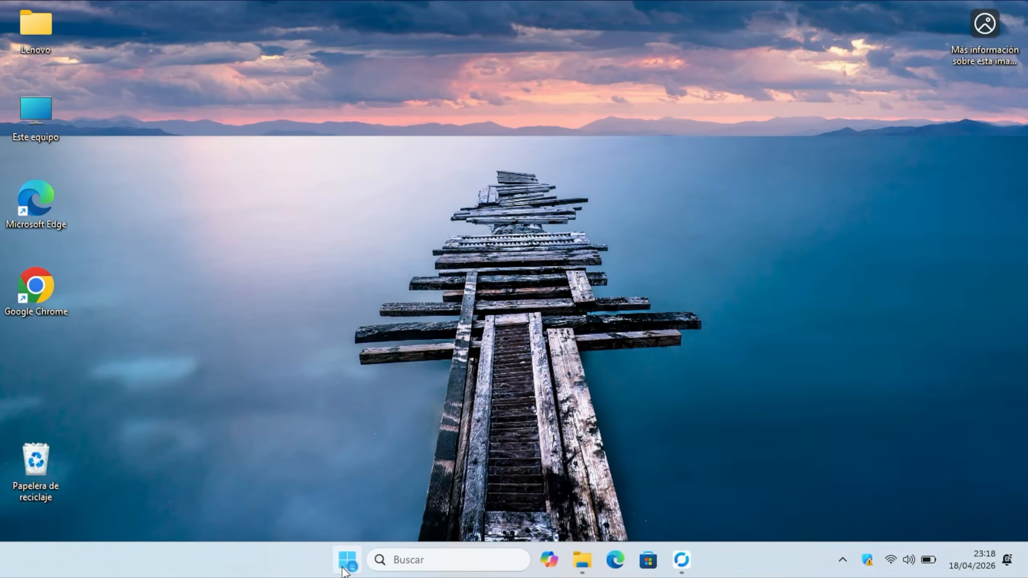
Step: Uninstall Adobe Express Photos from the computer and confirm its removal
{"action": "left_click", "coordinate": [347, 560]}
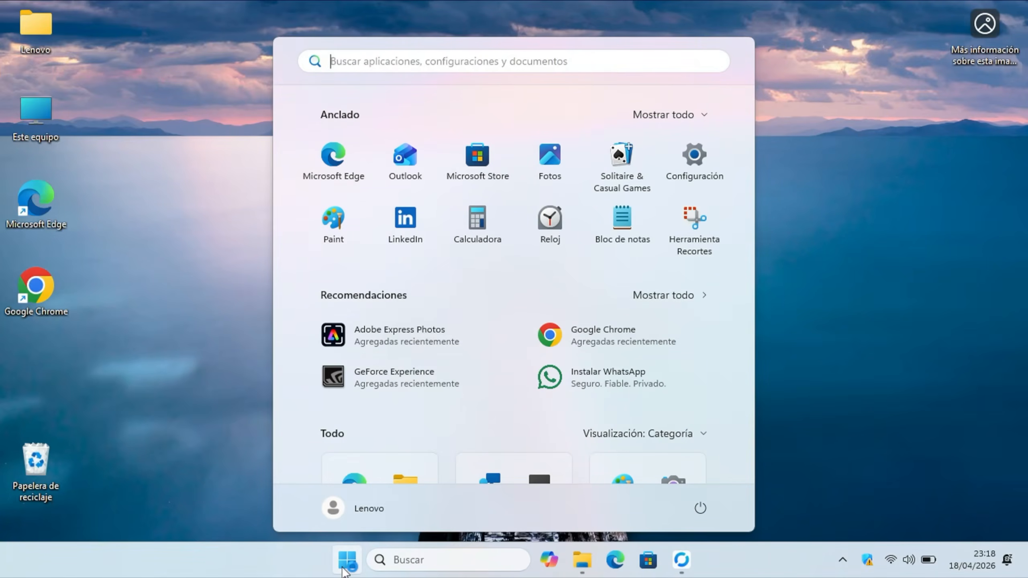
{"action": "right_click", "coordinate": [367, 342]}
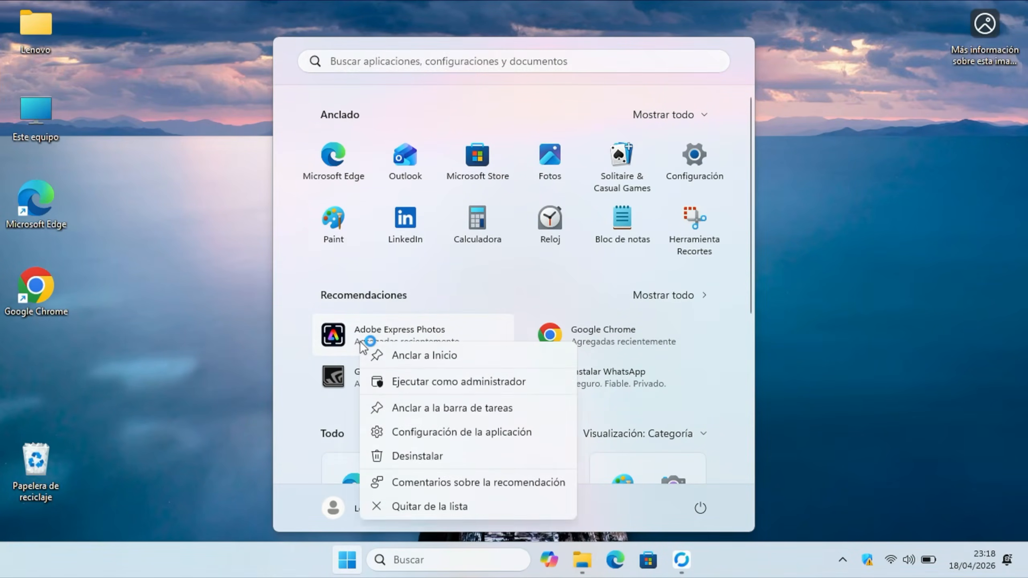
{"action": "left_click", "coordinate": [417, 456]}
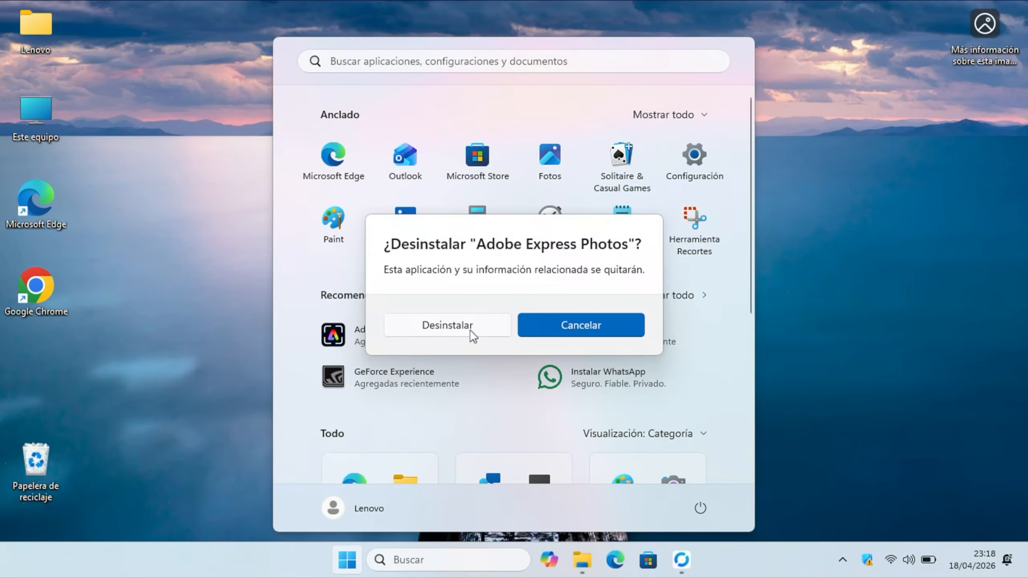
{"action": "left_click", "coordinate": [449, 324]}
Step: Search the computer for "acro" to check for an installed Acrobat, then dismiss the search
{"action": "left_click", "coordinate": [403, 561]}
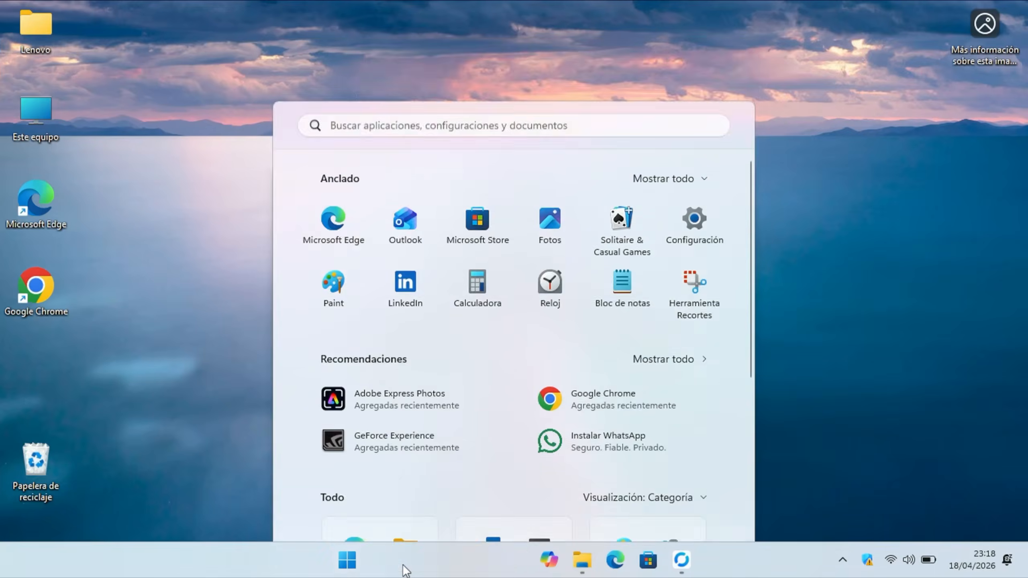
{"action": "type", "text": "acronis"}
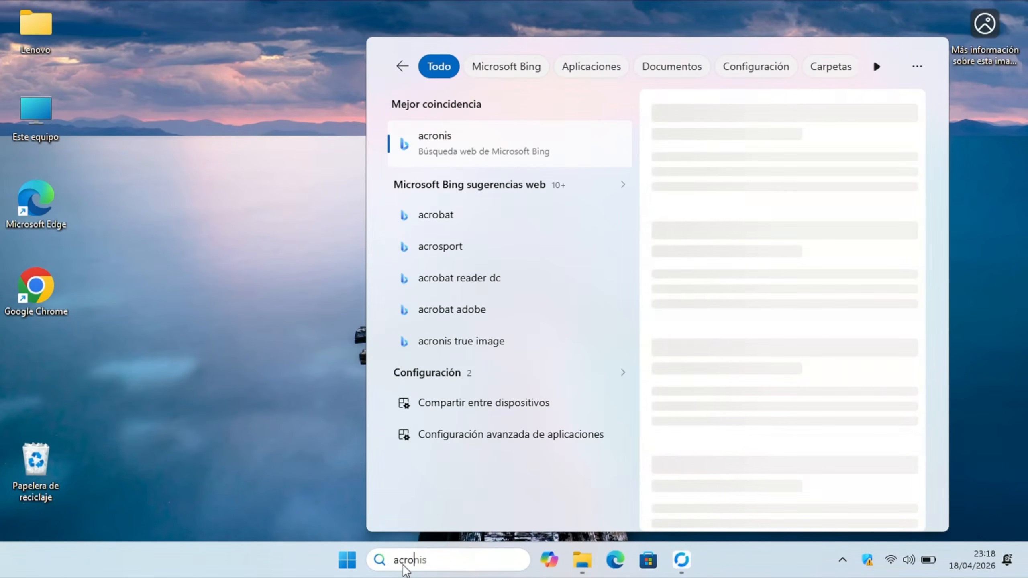
{"action": "left_click", "coordinate": [69, 308]}
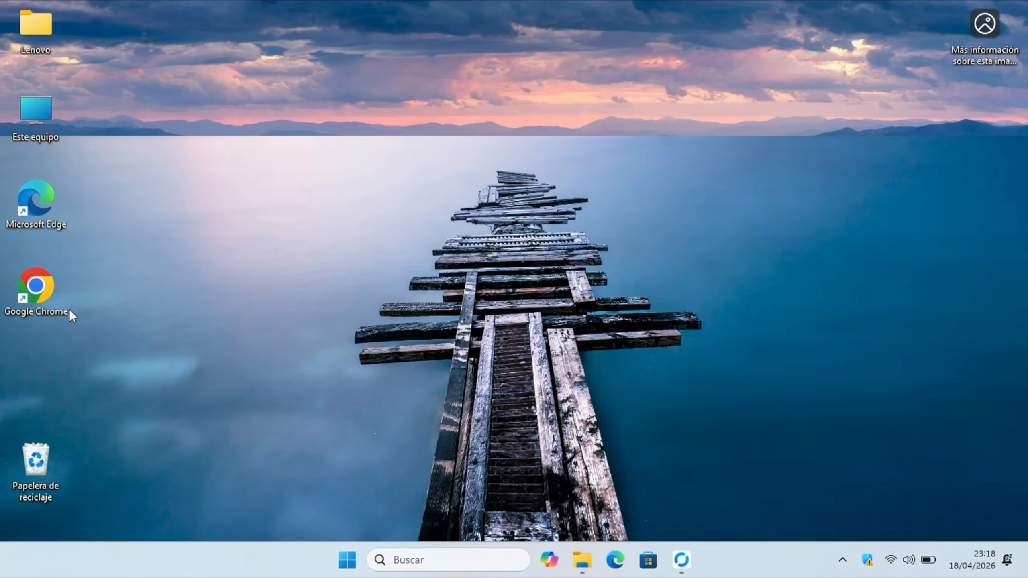
Step: Reopen Microsoft Edge and go to the suggested Acrobat Reader download page at get.adobe.com/es/reader/
{"action": "double_click", "coordinate": [29, 189]}
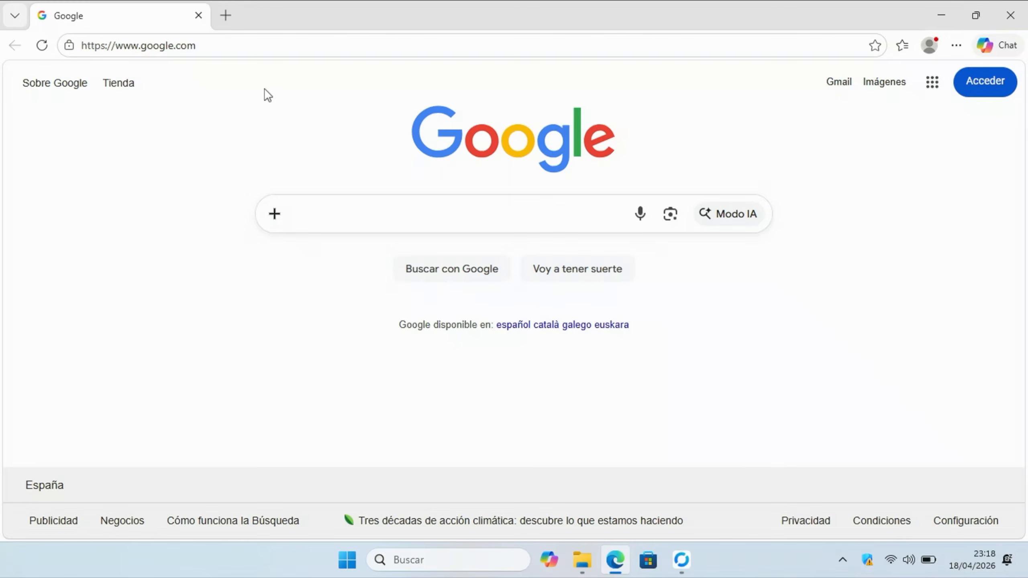
{"action": "left_click", "coordinate": [266, 43]}
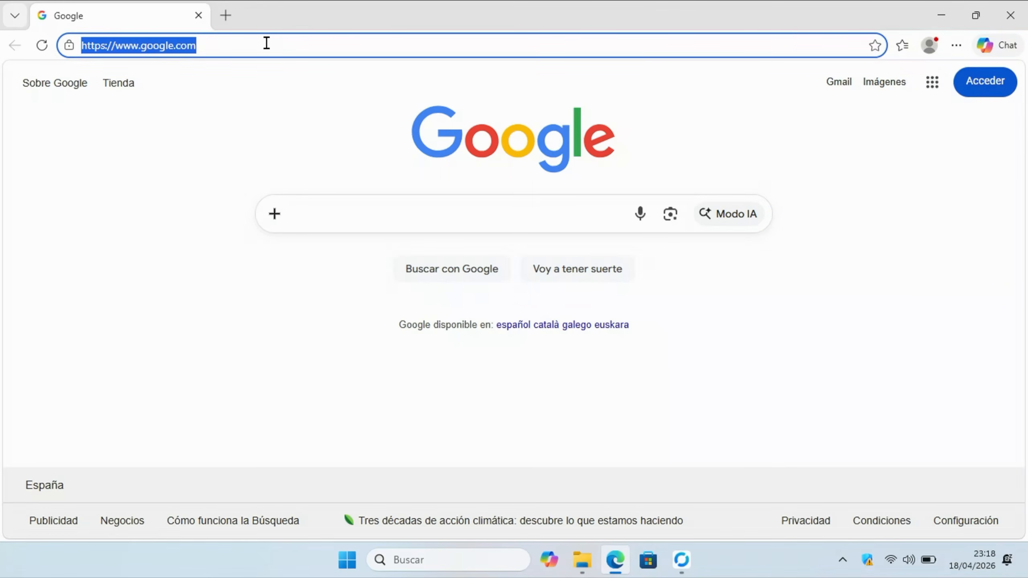
{"action": "type", "text": "get reader"}
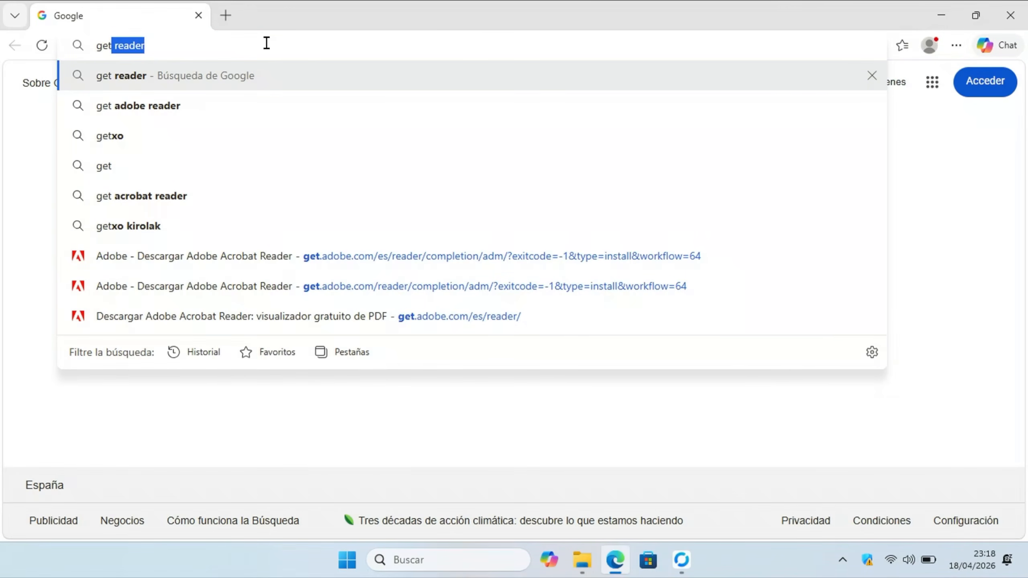
{"action": "left_click", "coordinate": [414, 306]}
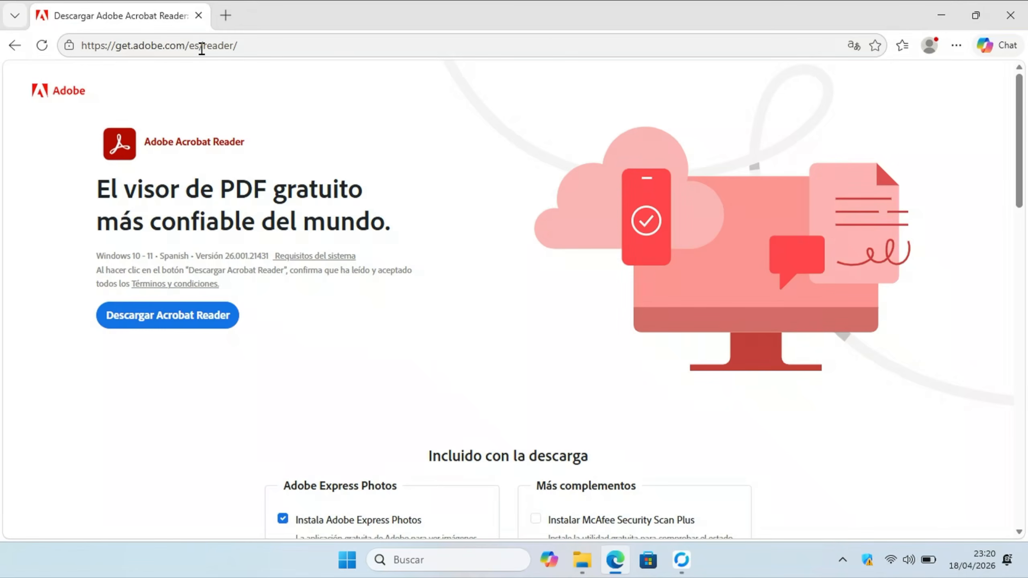
Step: Append "enterprise" to the Reader page's address and open the enterprise download form for Acrobat Reader
{"action": "left_click", "coordinate": [251, 45]}
{"action": "left_click", "coordinate": [250, 45]}
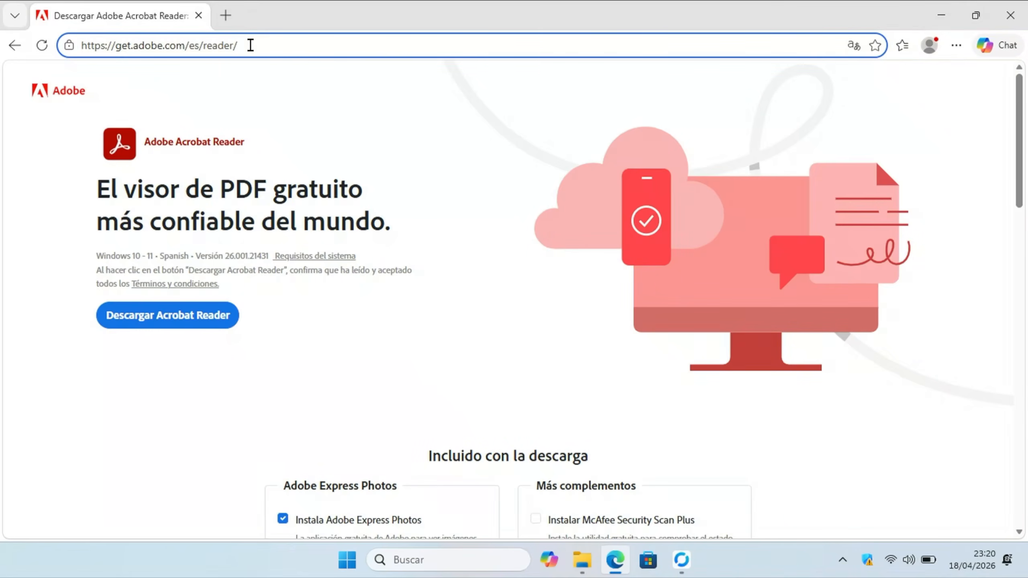
{"action": "type", "text": "enter"}
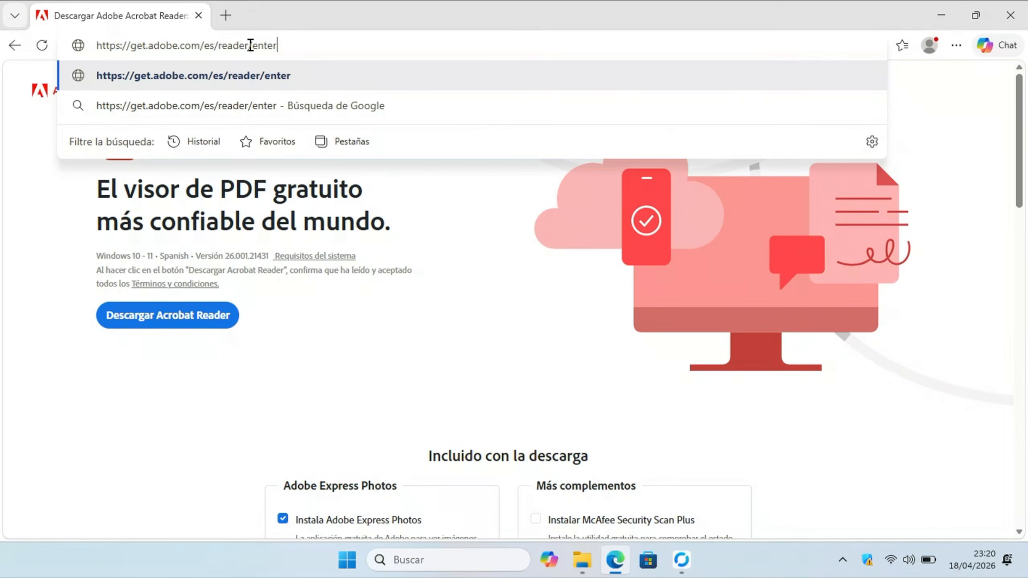
{"action": "type", "text": "prise"}
{"action": "key", "text": "Return"}
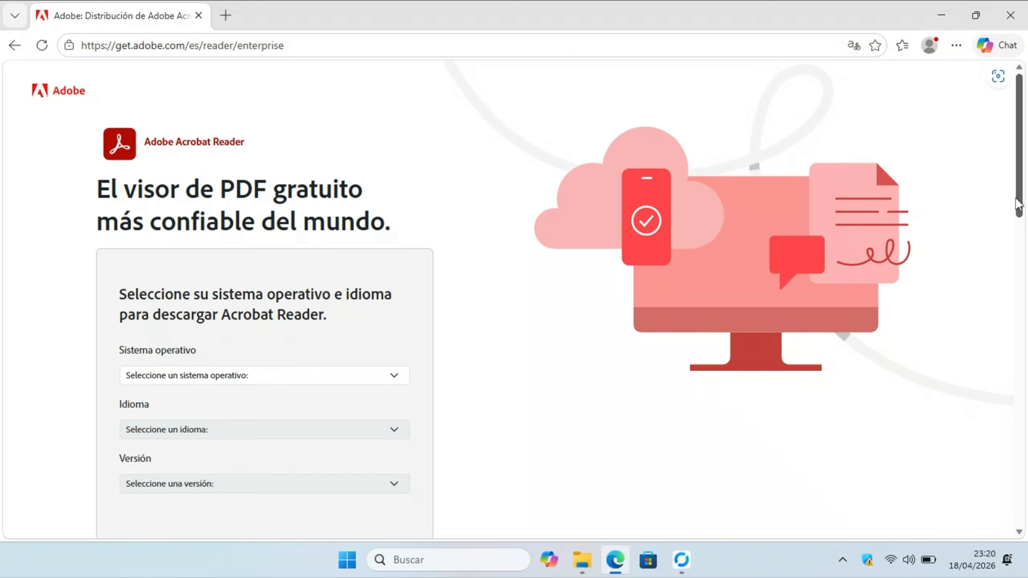
{"action": "scroll", "coordinate": [1023, 204], "scroll_direction": "down", "scroll_amount": 3}
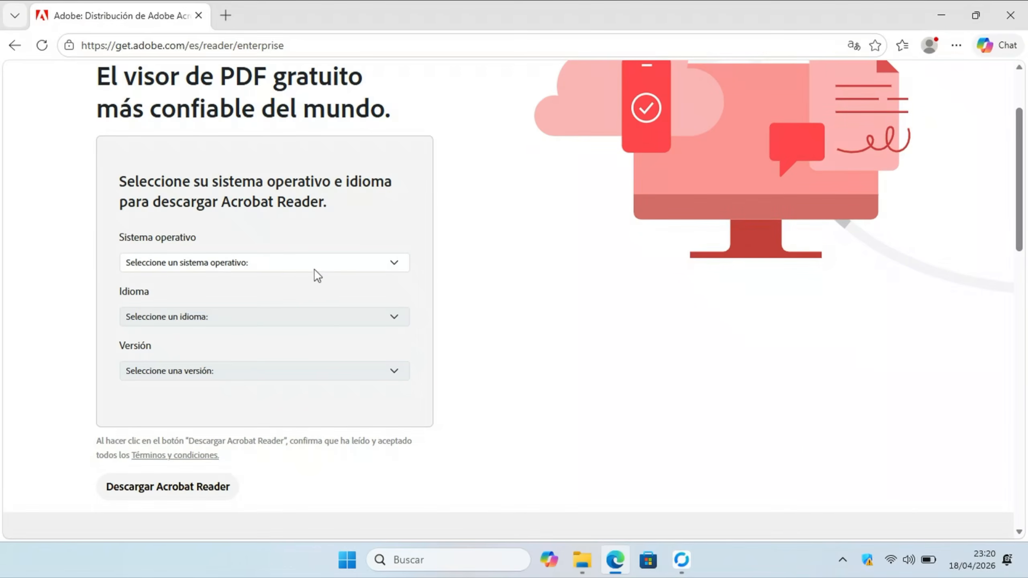
Step: Download Acrobat Reader for Windows 11 in Spanish, choosing the version Reader 2026.001.21431 Spanish for Windows (32 Bit)
{"action": "left_click", "coordinate": [310, 264]}
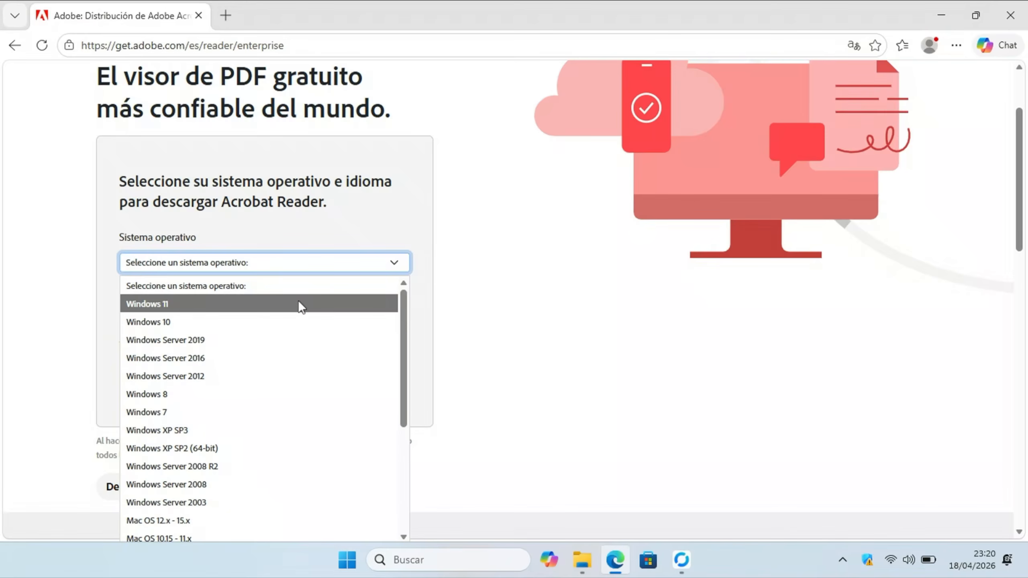
{"action": "left_click", "coordinate": [301, 305]}
{"action": "left_click", "coordinate": [280, 316]}
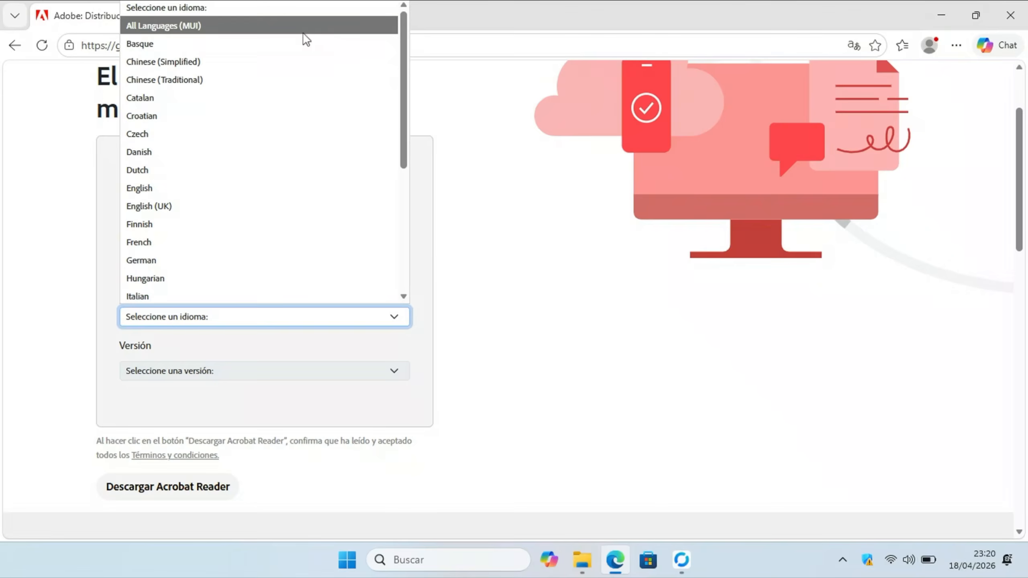
{"action": "left_click_drag", "start_coordinate": [405, 43], "coordinate": [403, 189]}
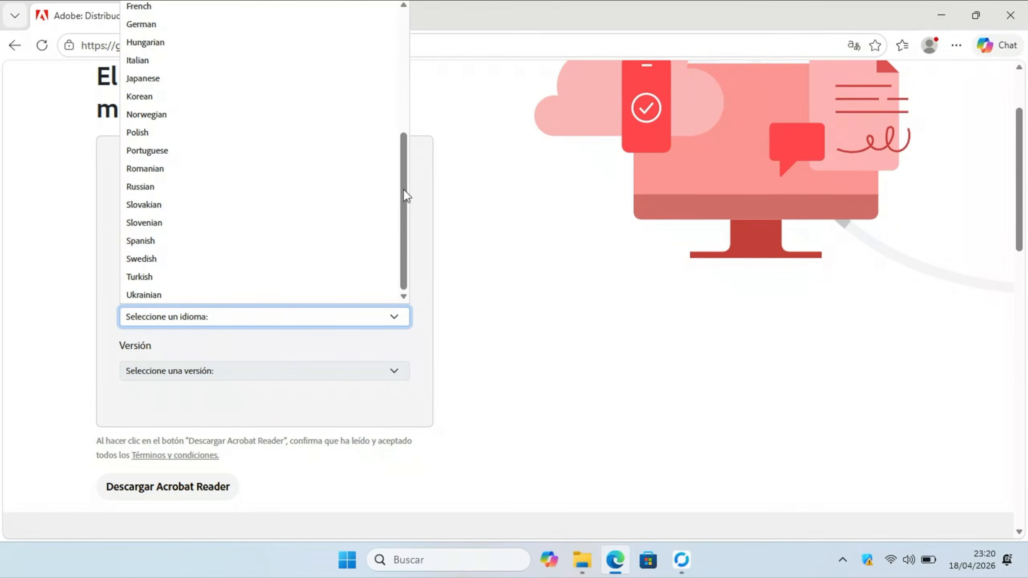
{"action": "left_click", "coordinate": [229, 240]}
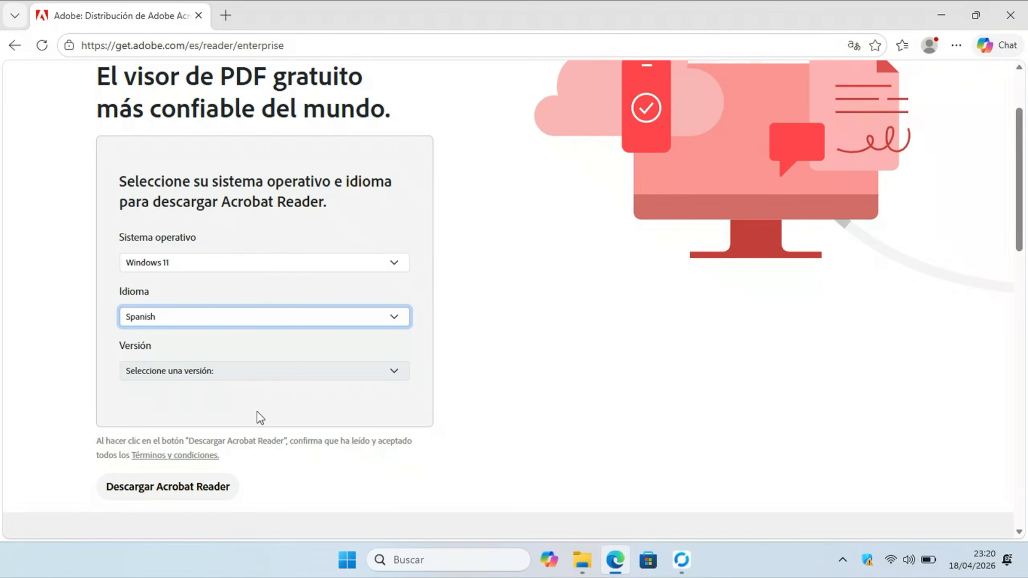
{"action": "left_click", "coordinate": [248, 372]}
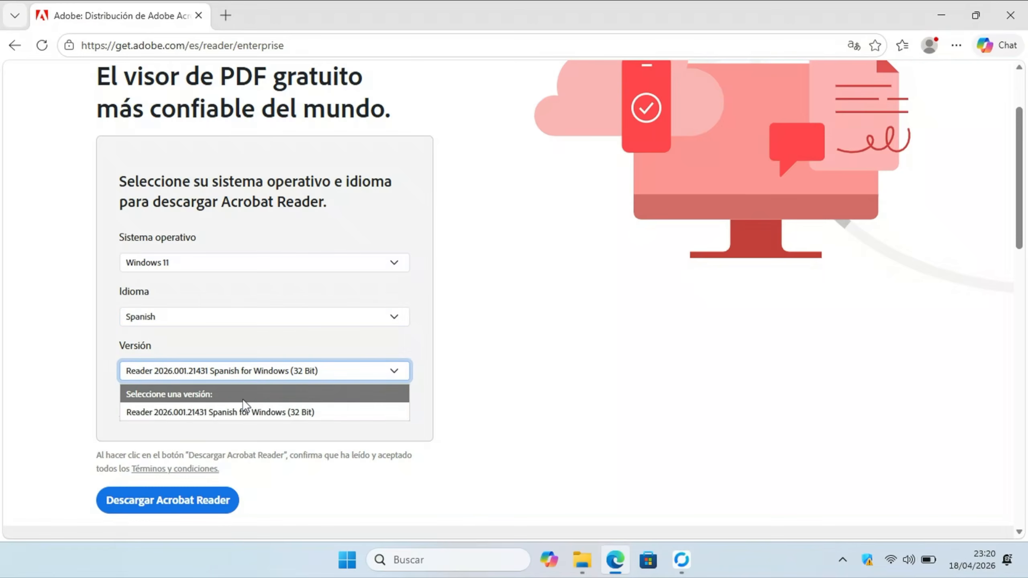
{"action": "left_click", "coordinate": [234, 412]}
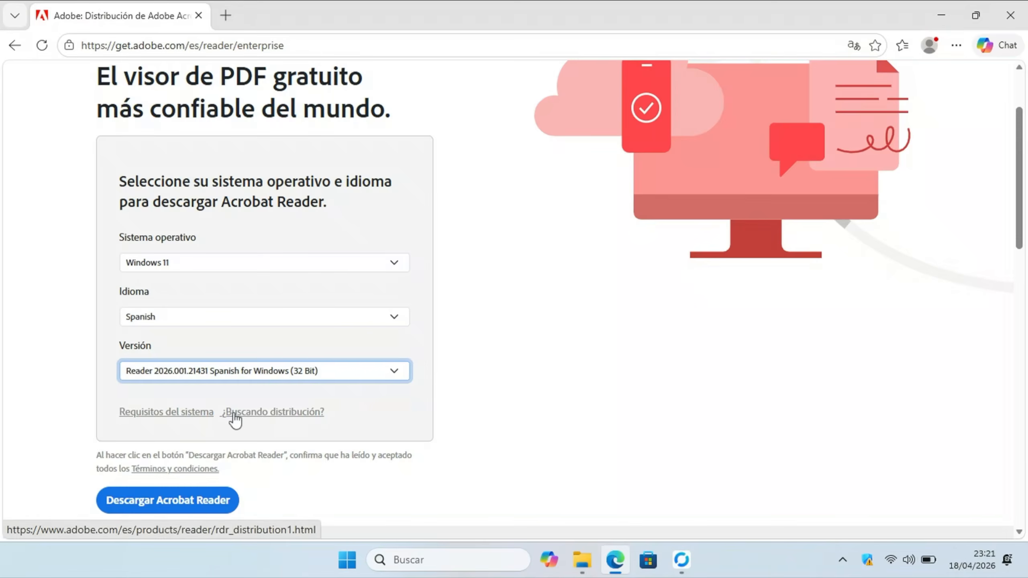
{"action": "left_click", "coordinate": [164, 498]}
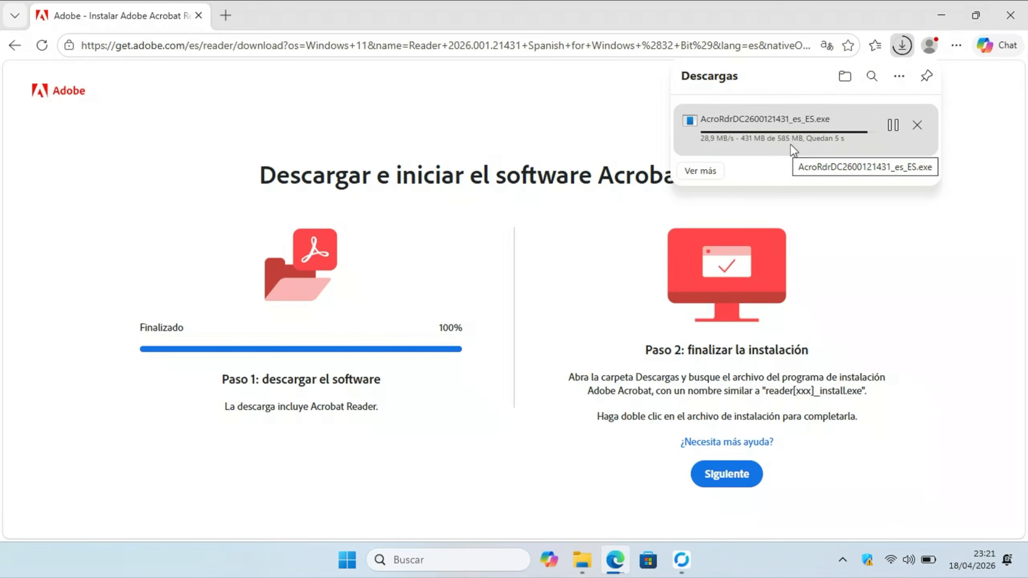
Step: Check the Downloads folder, then return to the standard Reader page and download its installer without Adobe Express Photos
{"action": "left_click", "coordinate": [582, 558]}
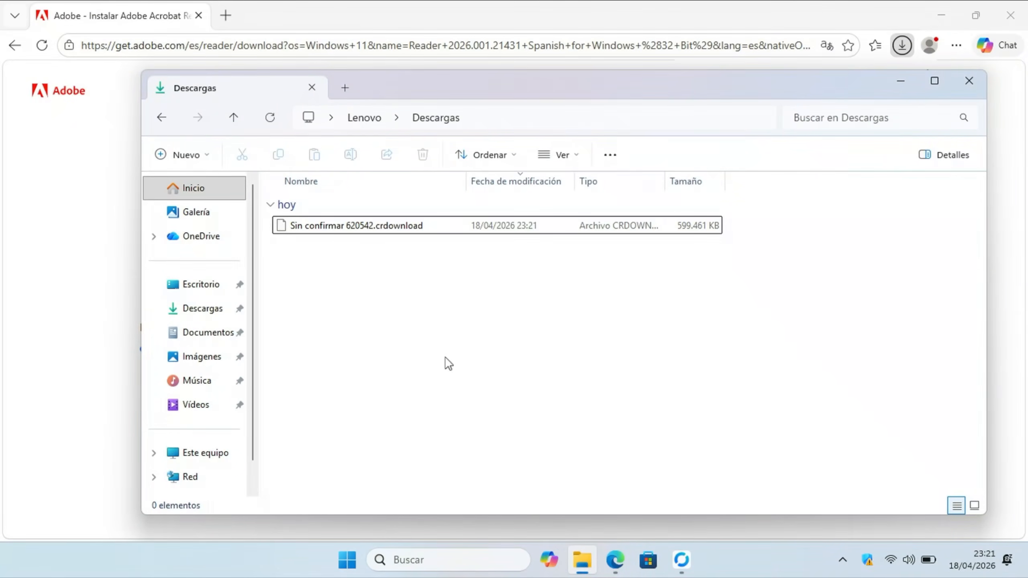
{"action": "left_click_drag", "start_coordinate": [605, 90], "coordinate": [624, 153]}
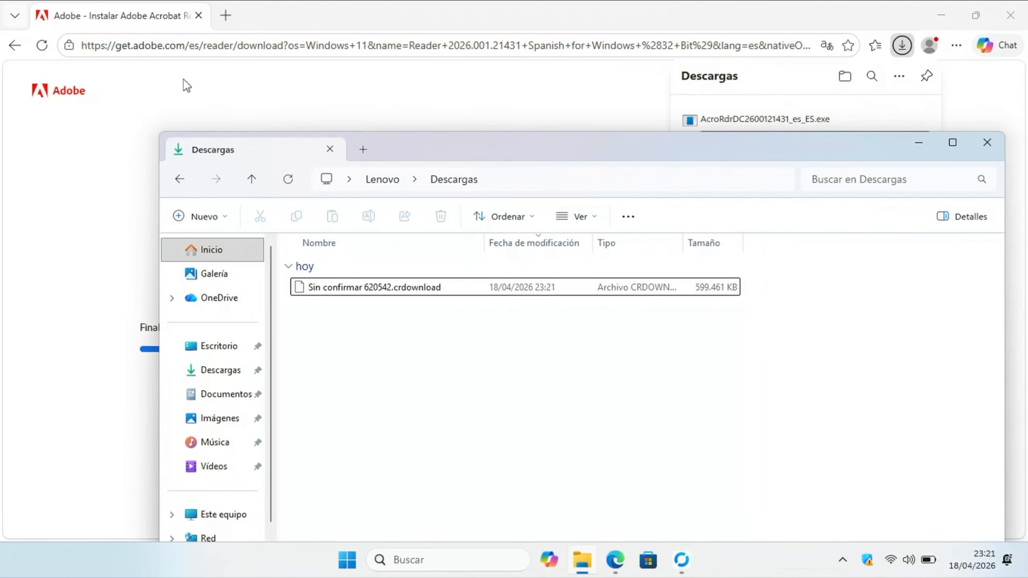
{"action": "left_click", "coordinate": [14, 45]}
{"action": "left_click", "coordinate": [14, 46]}
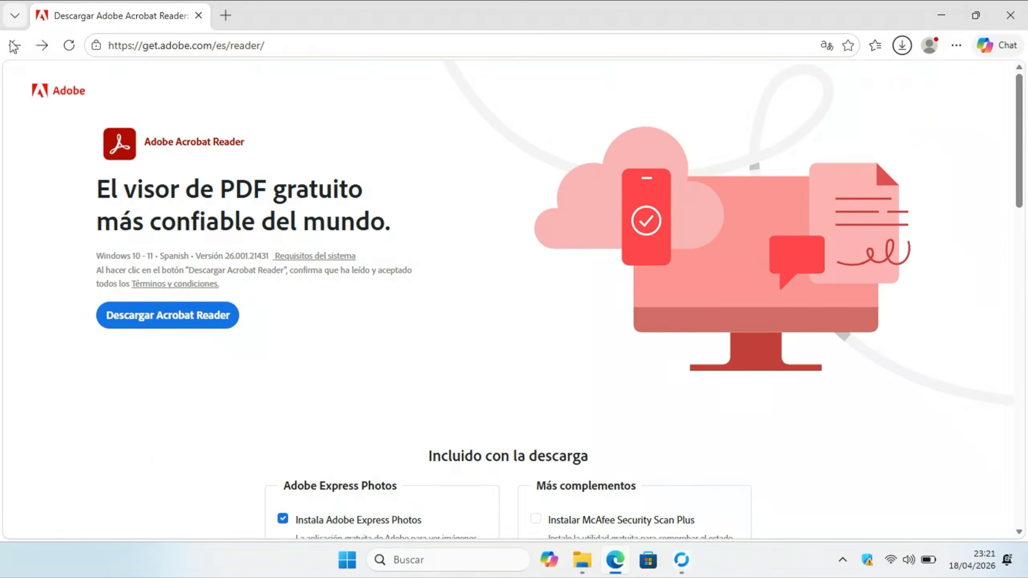
{"action": "left_click", "coordinate": [280, 523]}
{"action": "left_click", "coordinate": [146, 324]}
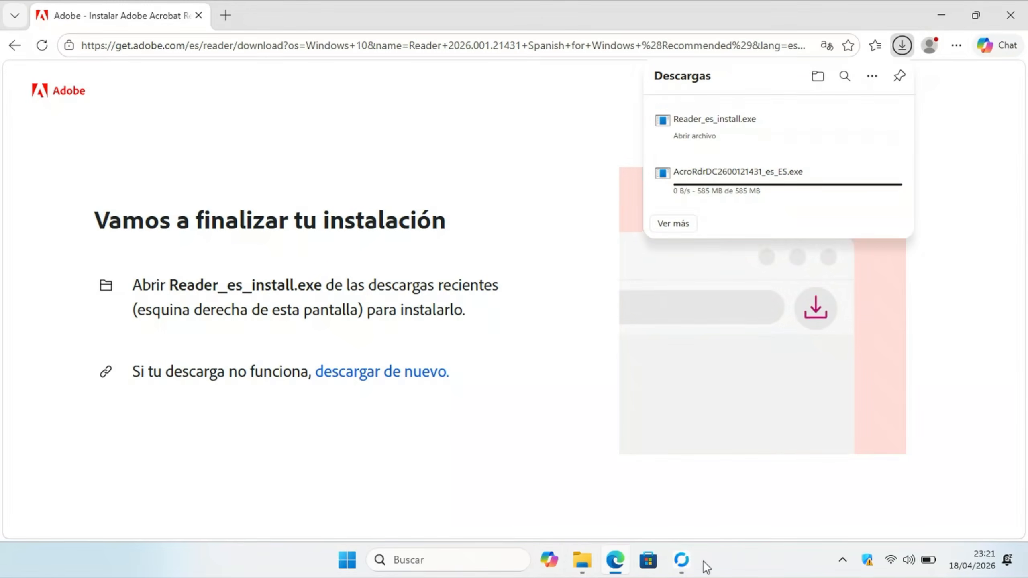
Step: Refresh the Downloads folder to compare both installers, then delete Reader_es_install
{"action": "left_click", "coordinate": [587, 560]}
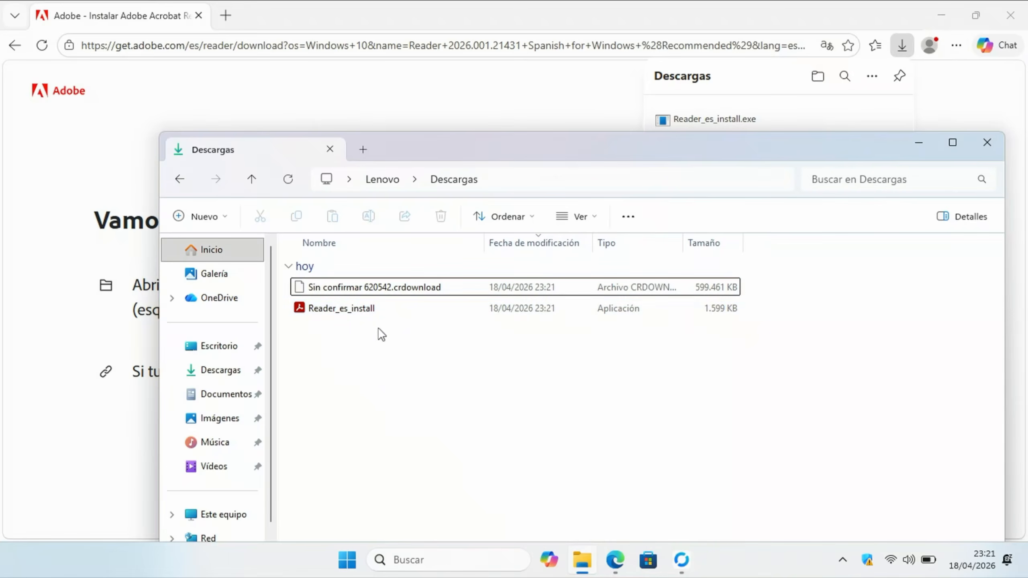
{"action": "left_click", "coordinate": [289, 180]}
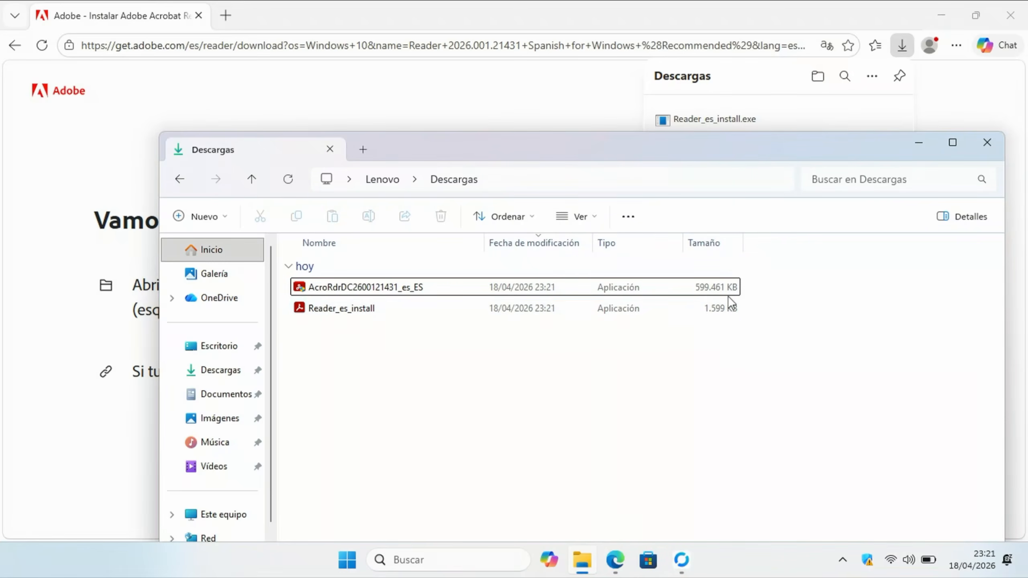
{"action": "left_click", "coordinate": [319, 310]}
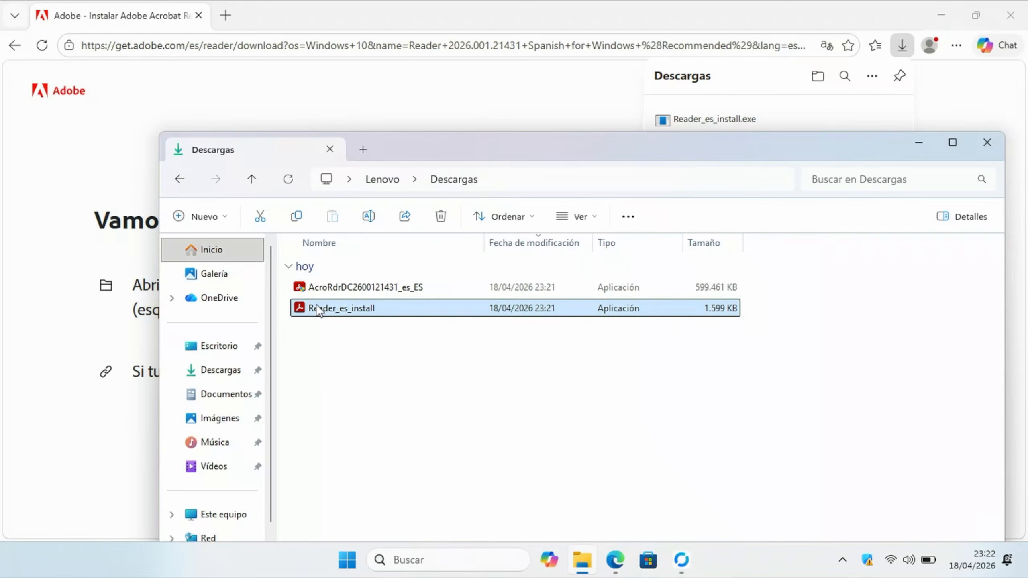
{"action": "right_click", "coordinate": [319, 310]}
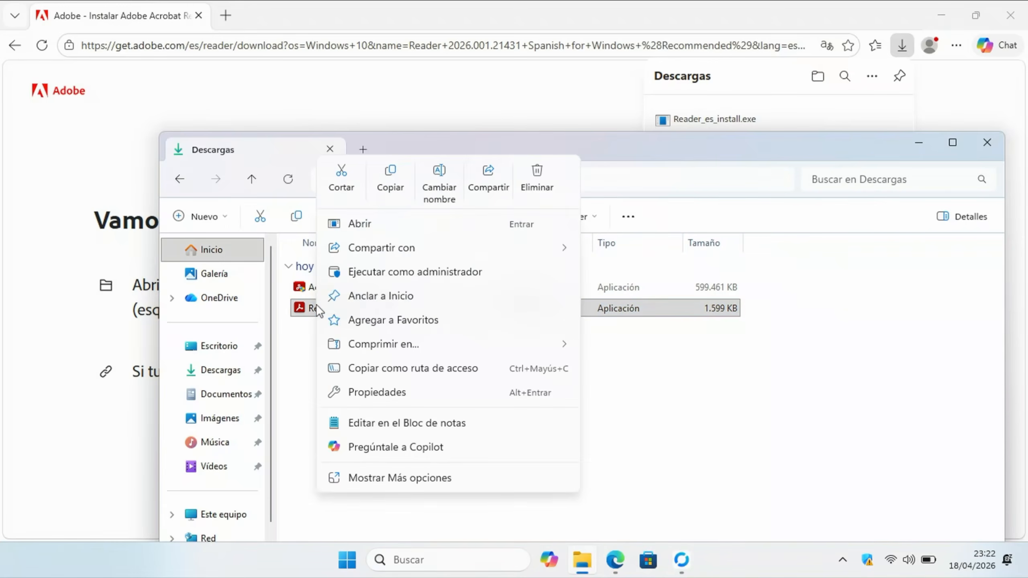
{"action": "left_click", "coordinate": [548, 199]}
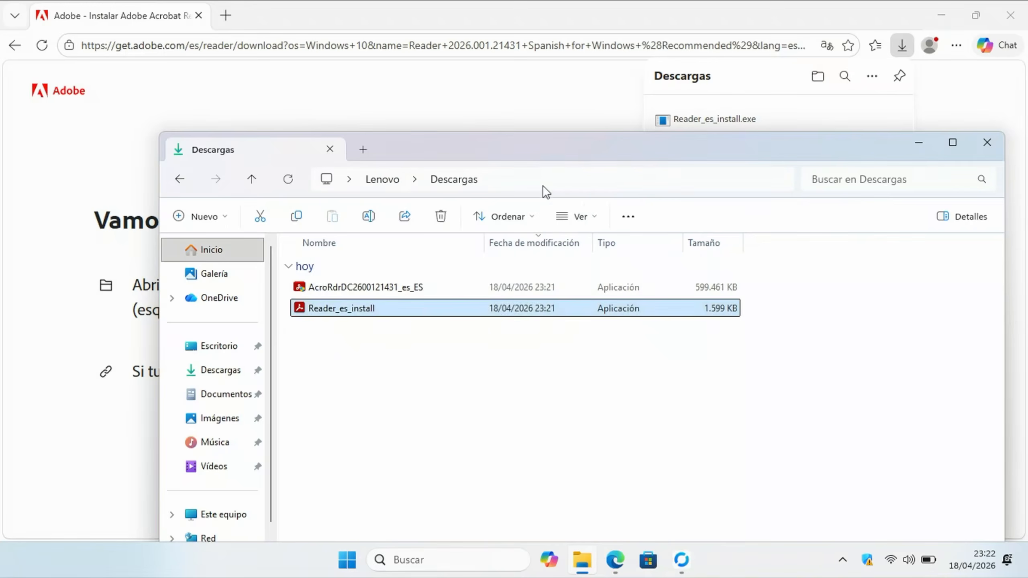
{"action": "left_click", "coordinate": [339, 294]}
{"action": "double_click", "coordinate": [340, 294]}
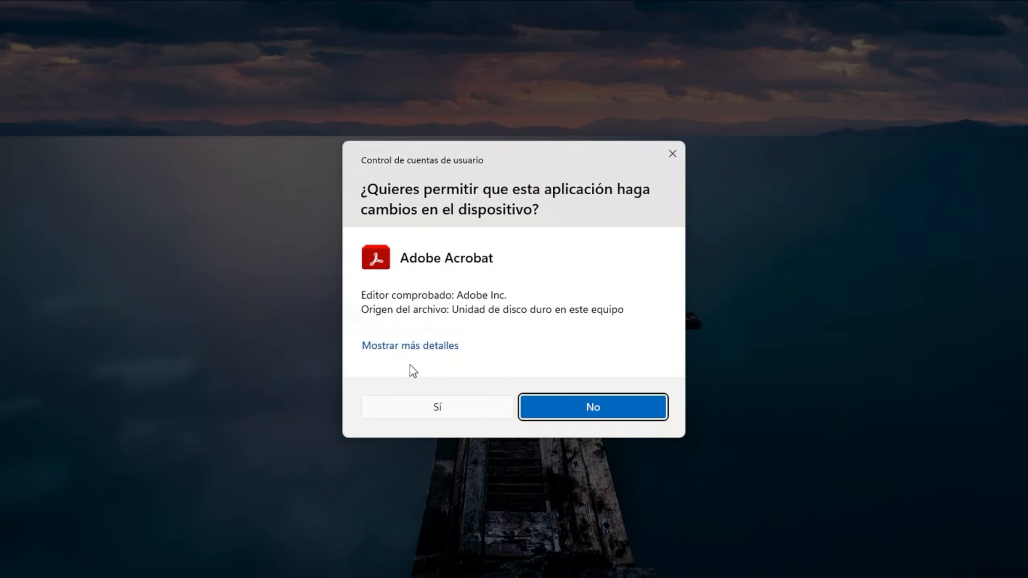
{"action": "left_click", "coordinate": [412, 405]}
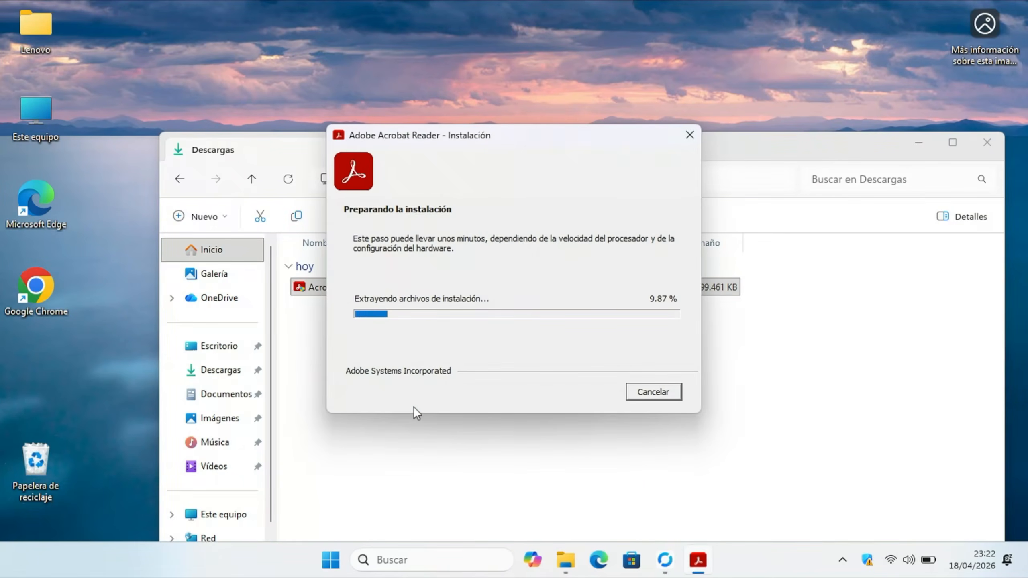
{"action": "left_click_drag", "start_coordinate": [426, 129], "coordinate": [329, 25]}
{"action": "left_click", "coordinate": [994, 138]}
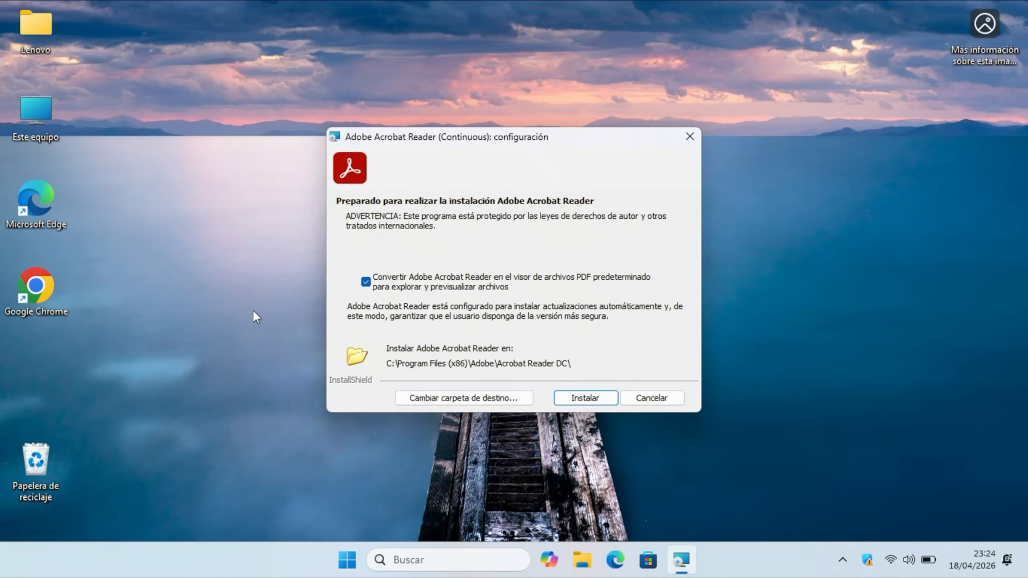
Step: Install Adobe Acrobat Reader in the proposed destination folder, keeping it selected as the default PDF viewer
{"action": "left_click", "coordinate": [366, 282]}
{"action": "left_click", "coordinate": [366, 282]}
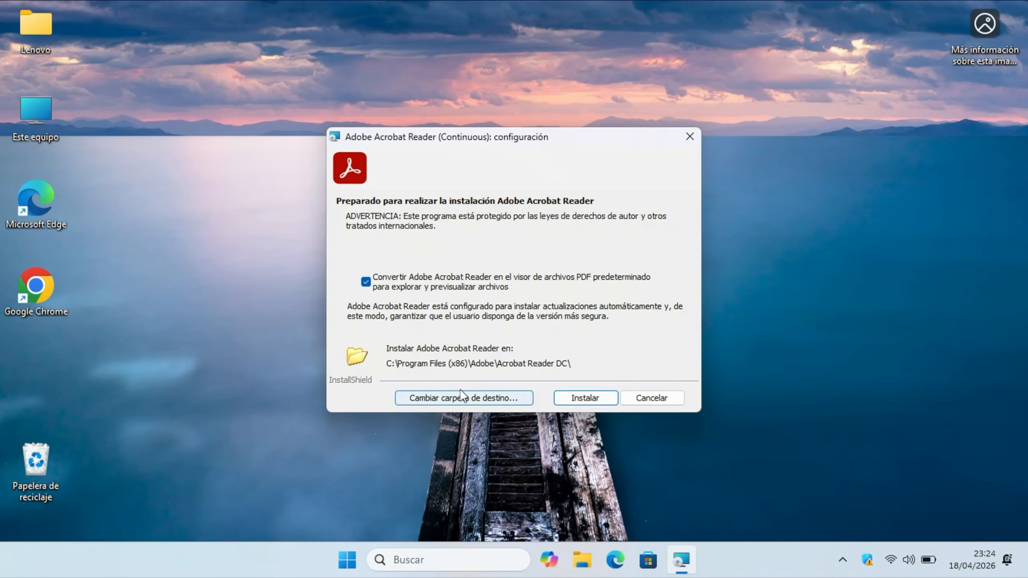
{"action": "left_click", "coordinate": [587, 398]}
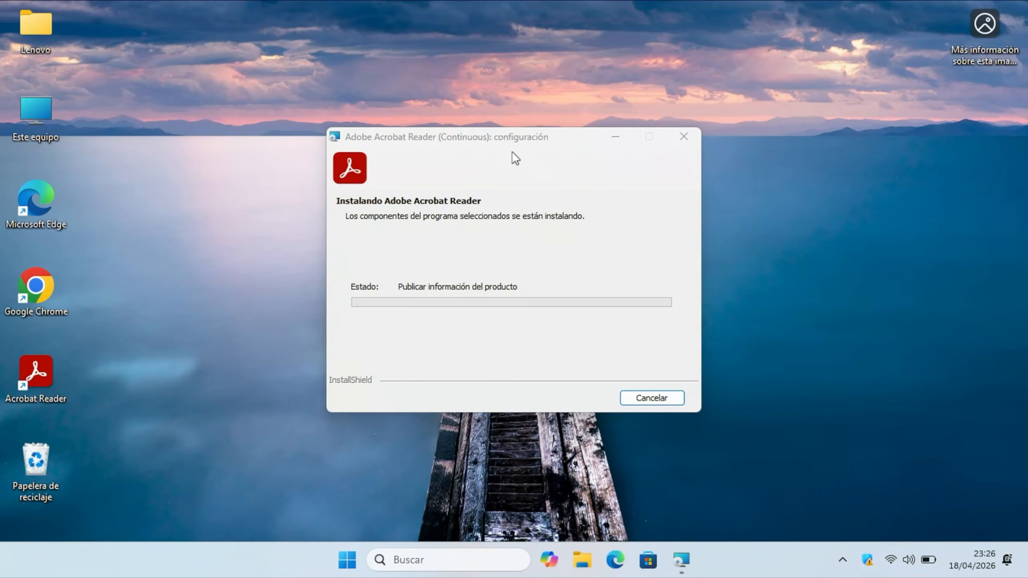
Step: Finish the completed Acrobat Reader setup and decline restarting the system
{"action": "left_click_drag", "start_coordinate": [510, 128], "coordinate": [572, 43]}
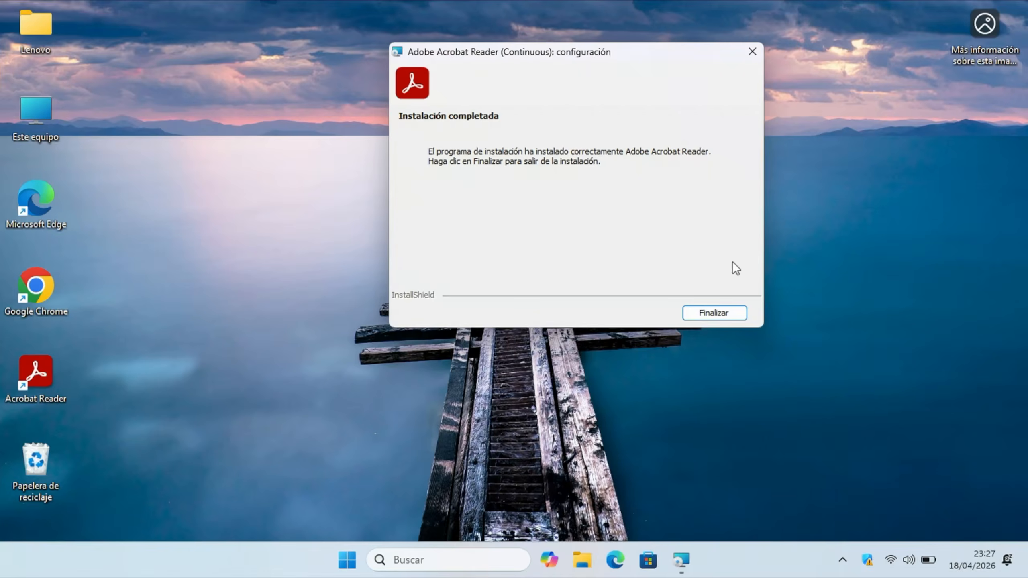
{"action": "left_click", "coordinate": [730, 322]}
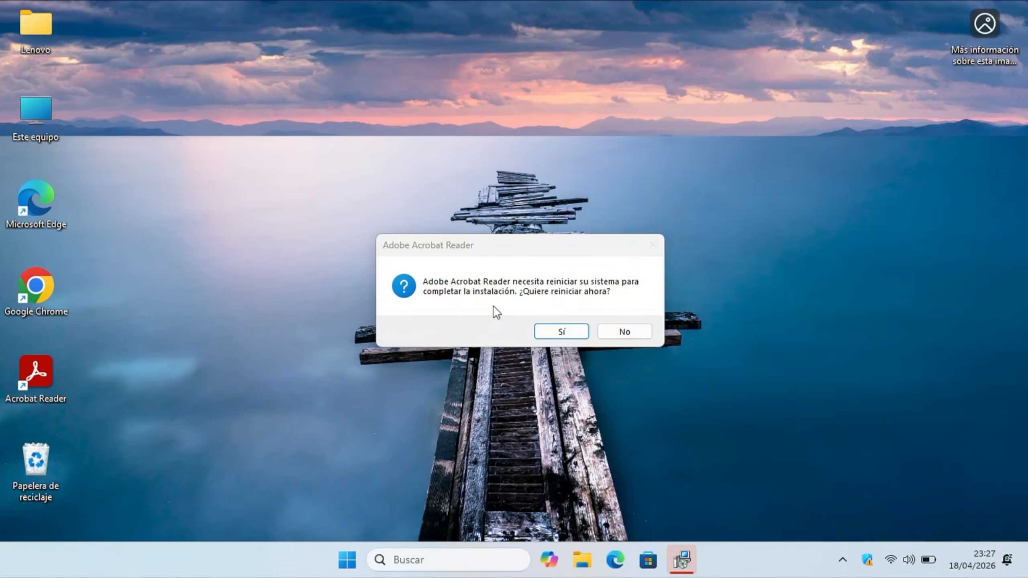
{"action": "left_click", "coordinate": [630, 328]}
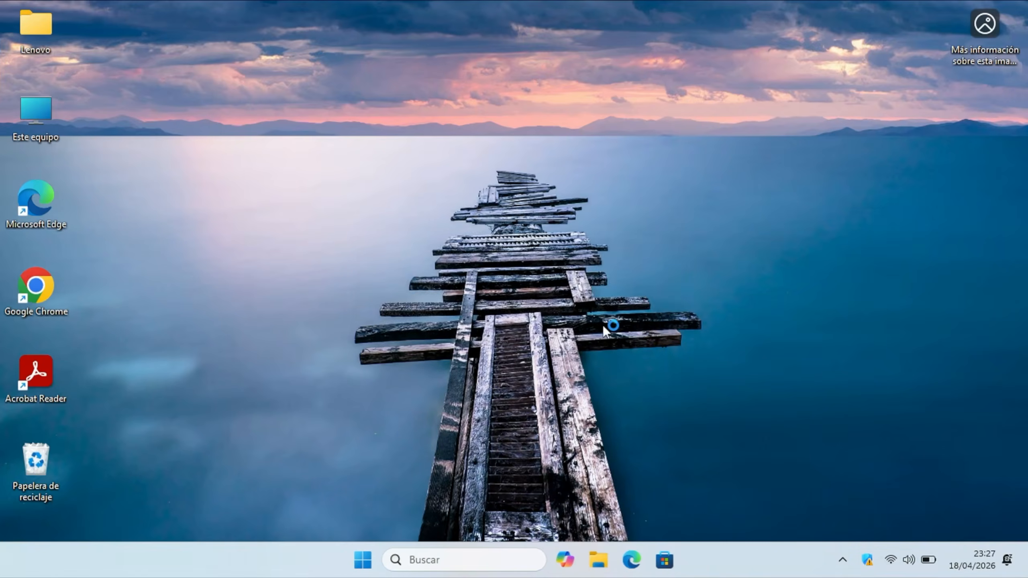
Step: Launch Acrobat Reader from the desktop and accept its software license agreement
{"action": "double_click", "coordinate": [30, 376]}
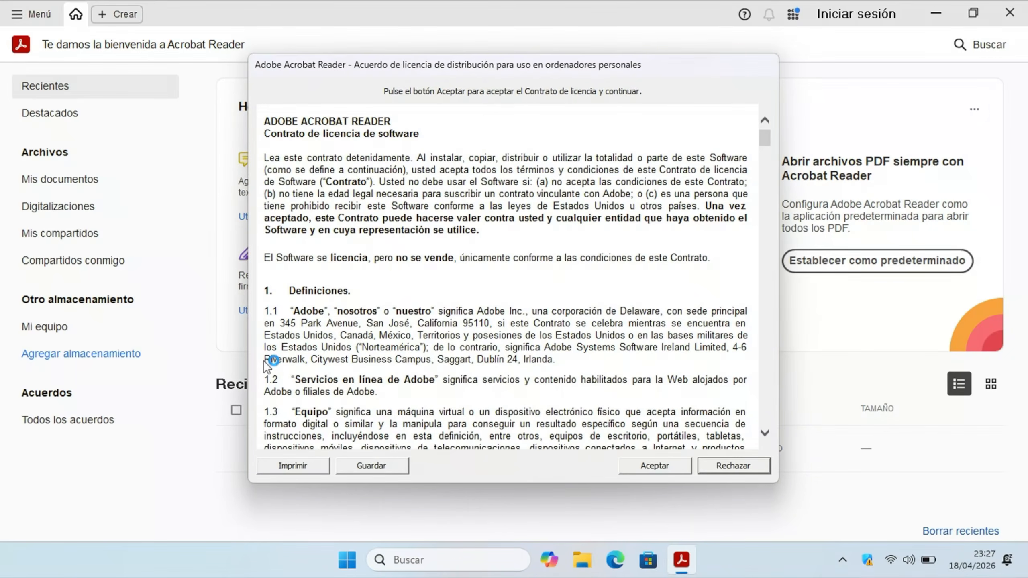
{"action": "left_click", "coordinate": [667, 469]}
Step: Set Adobe Acrobat Reader as the default application for .pdf files
{"action": "left_click", "coordinate": [831, 270]}
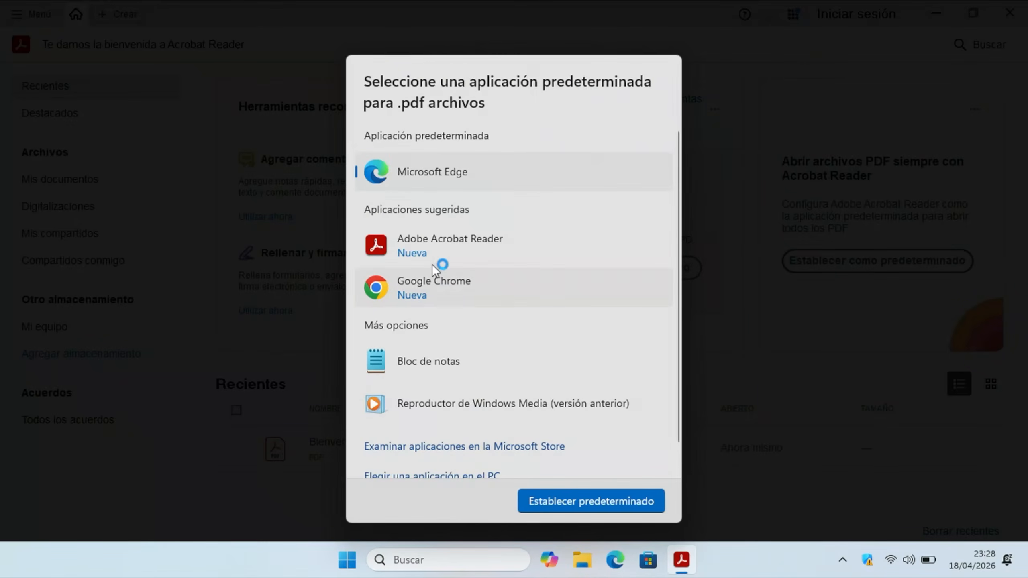
{"action": "left_click", "coordinate": [432, 258]}
{"action": "left_click", "coordinate": [611, 501]}
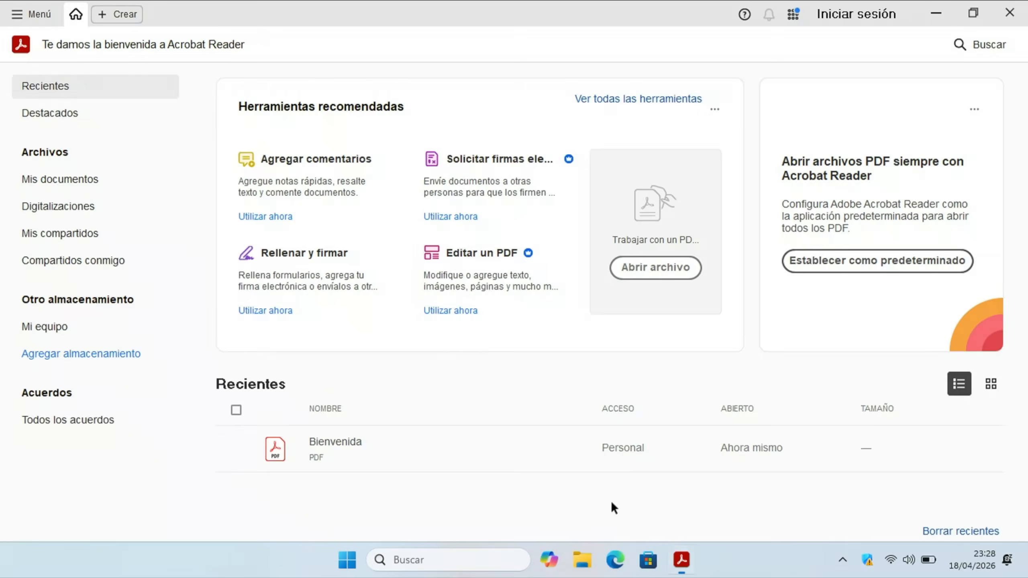